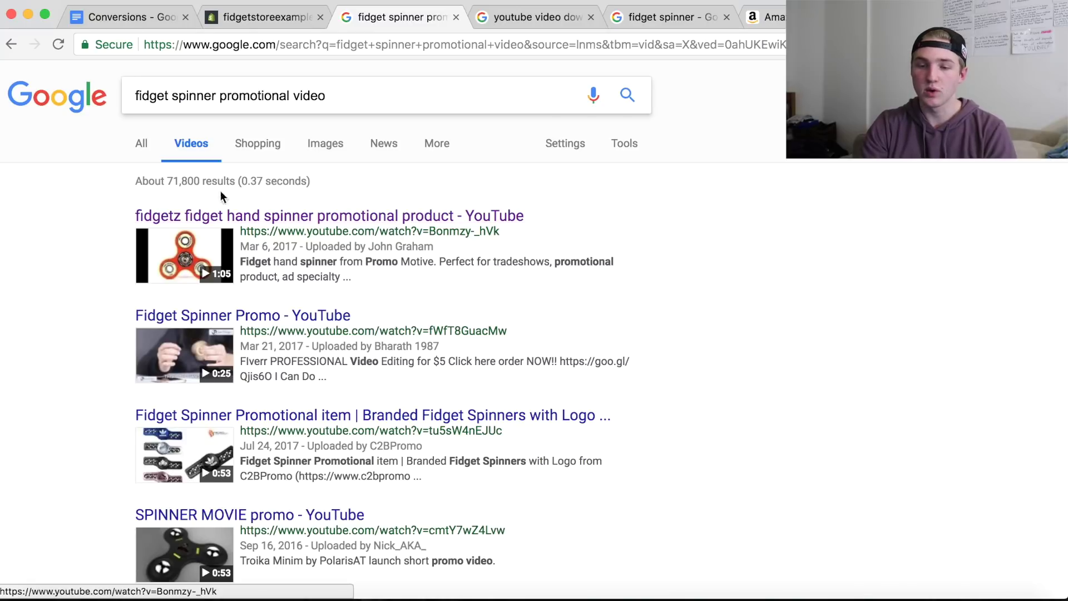
Look up "secure checkout badge" in Google image results and preview the 600 × 184 Guaranteed SAFE Checkout badge from tabarnapp.com.
click(556, 19)
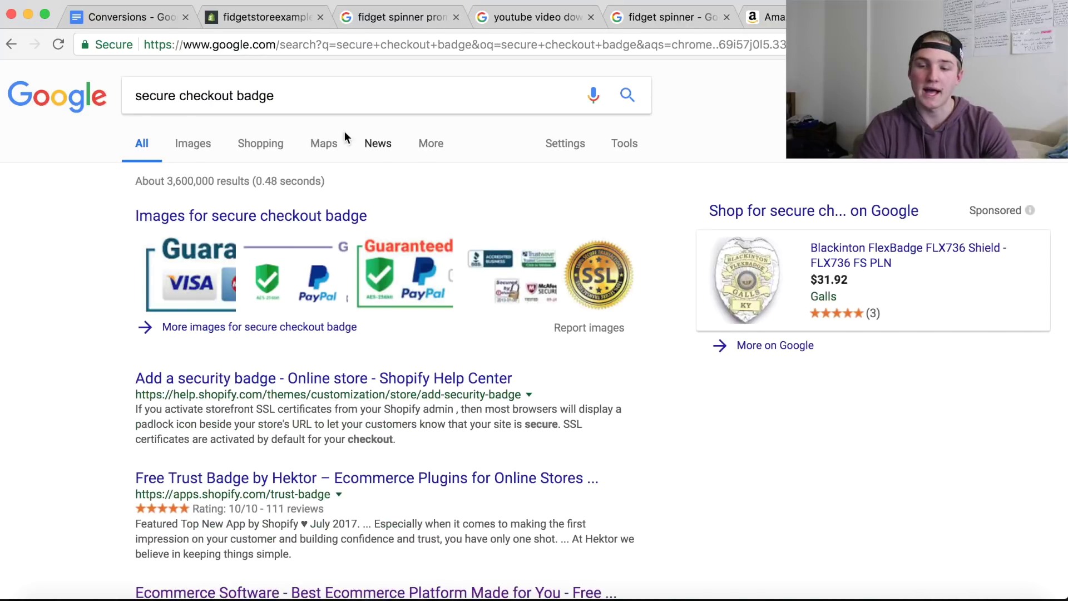
click(200, 147)
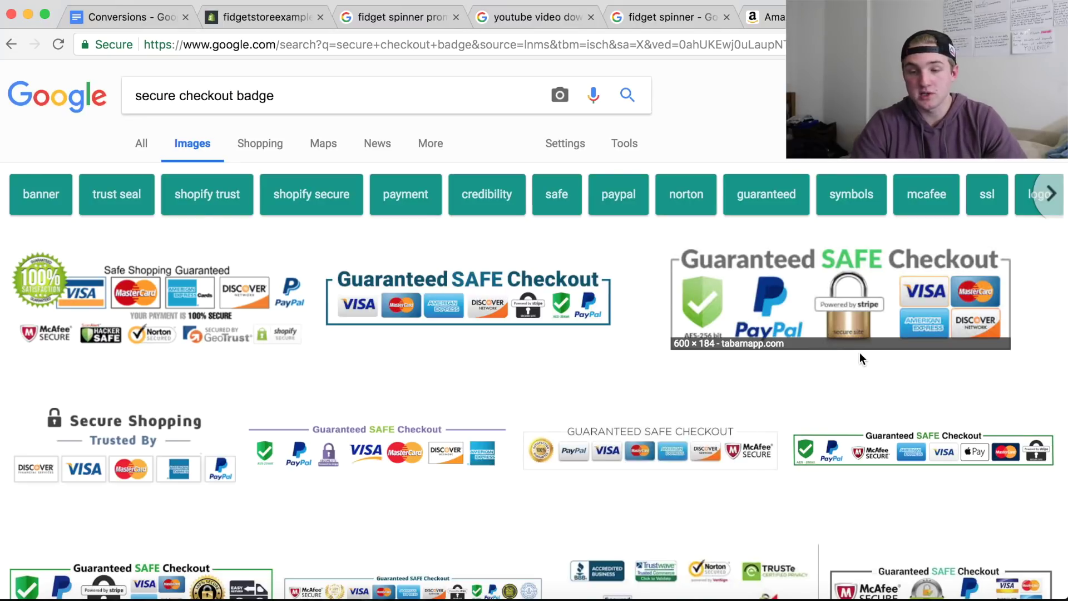
click(868, 321)
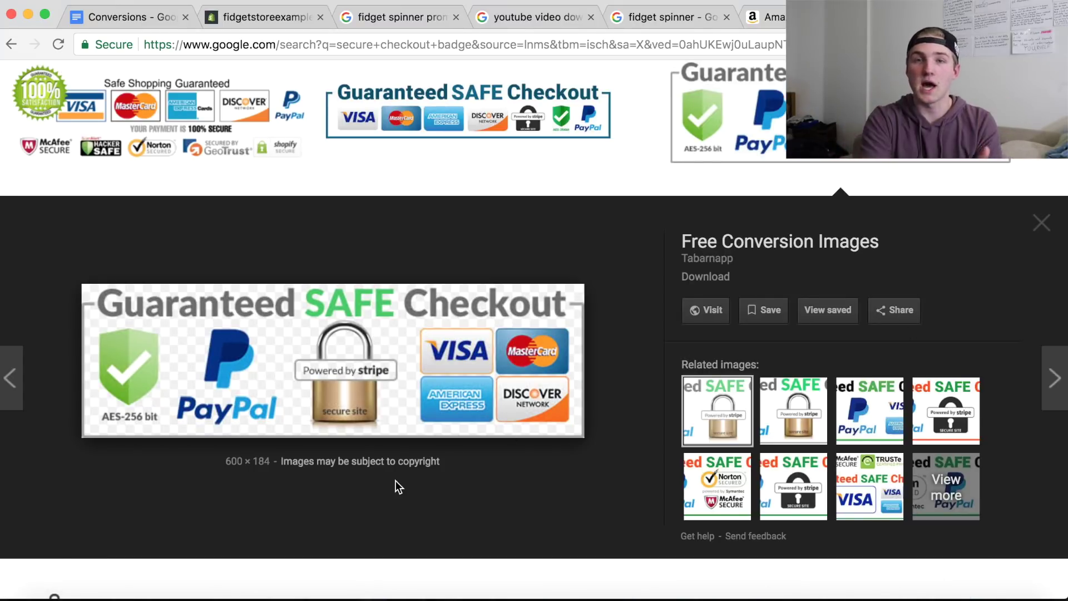
Switch to the Shopify product editor and add empty lines below the last bullet of the Fidget Spinner description.
click(276, 22)
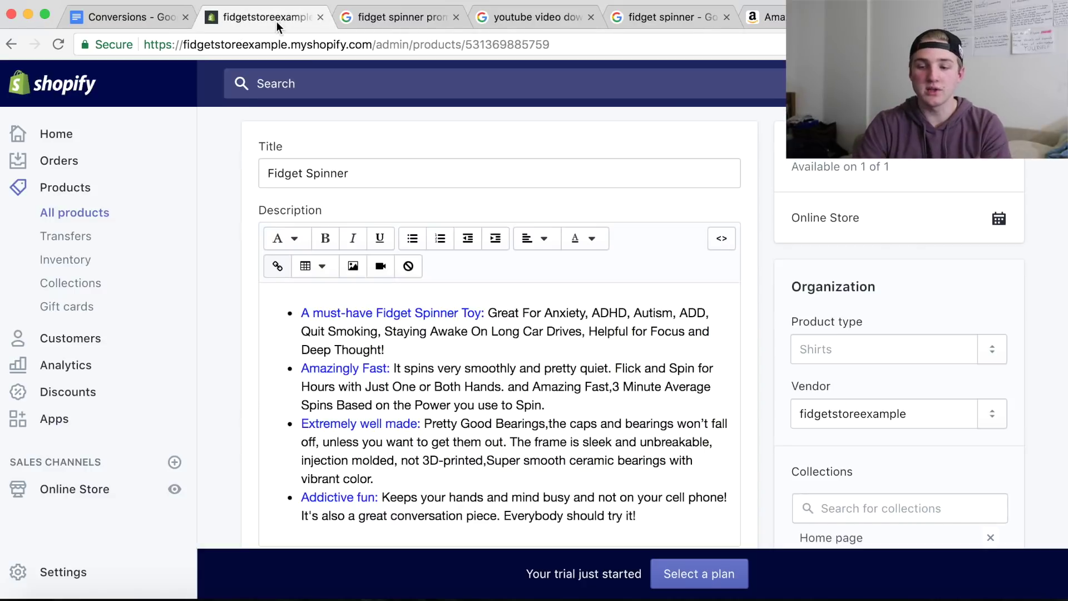
scroll(356, 279, down, 3)
click(663, 352)
key(Return)
key(Return)
scroll(466, 283, up, 3)
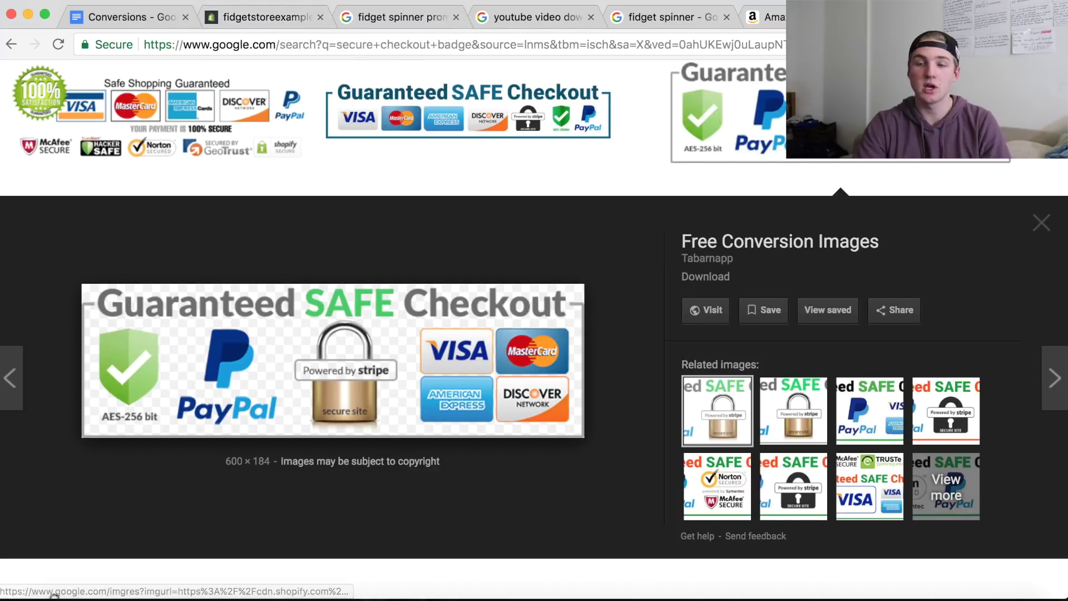
click(272, 18)
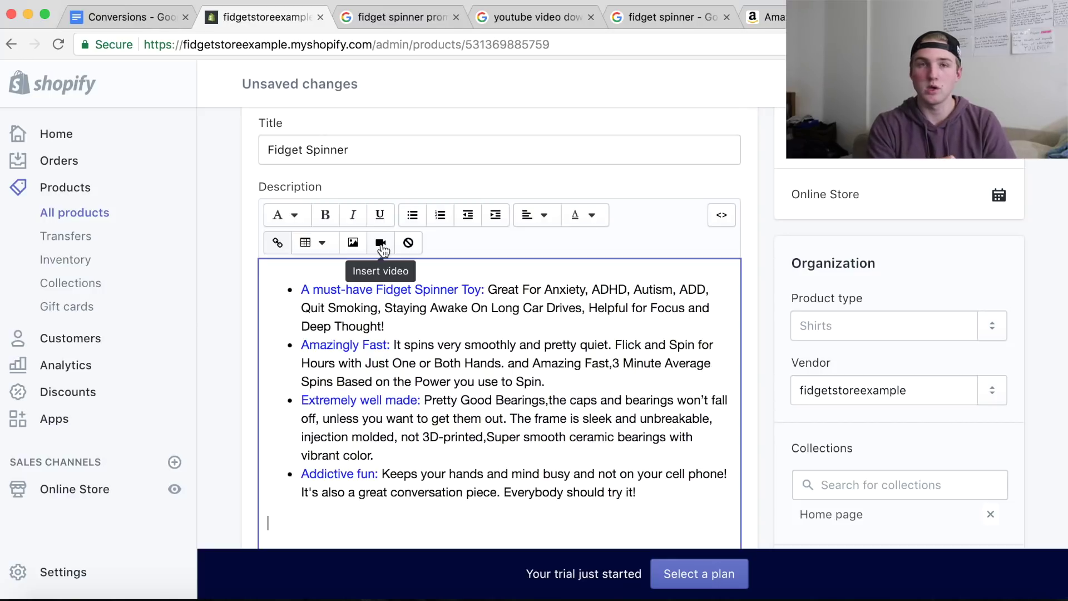
Add the placeholder headline "iovwrionvervpervnpekrv" above the description's bullet list and make it bold.
click(303, 285)
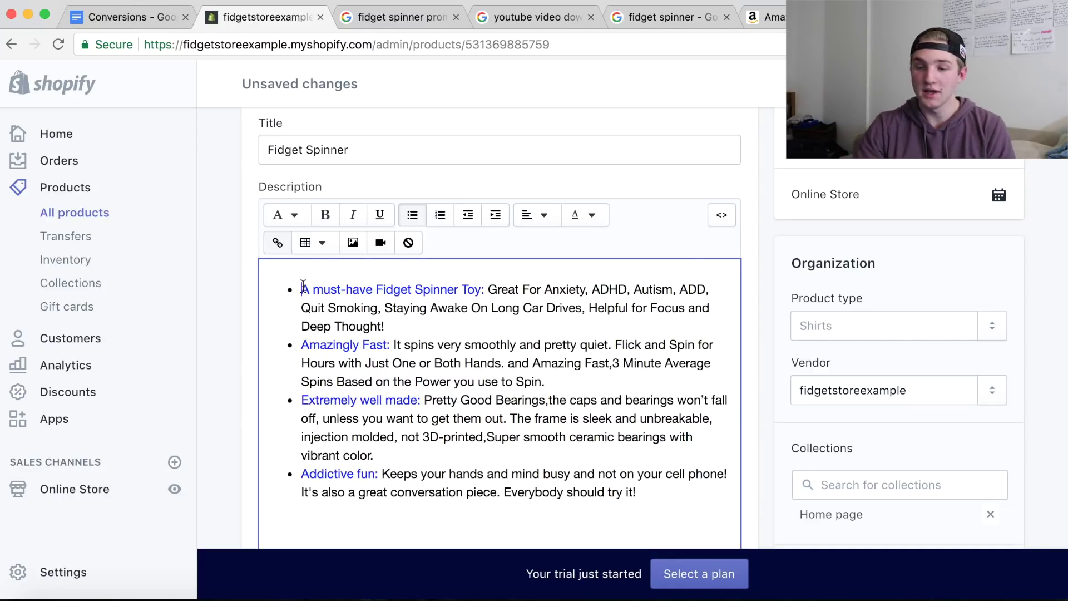
key(Return)
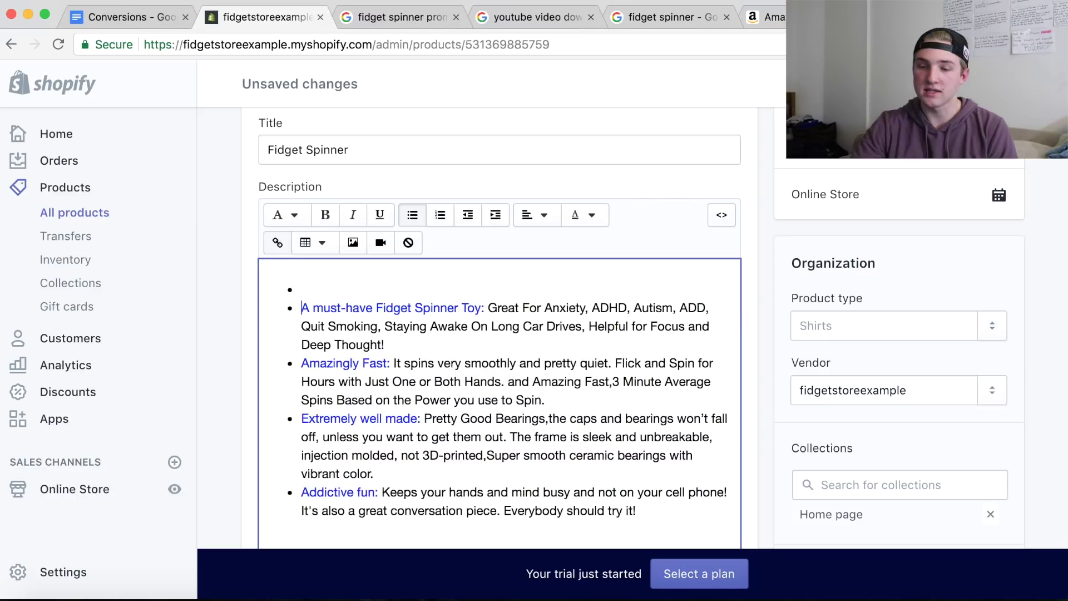
key(BackSpace)
text(iovwrionvervpervnpekrv)
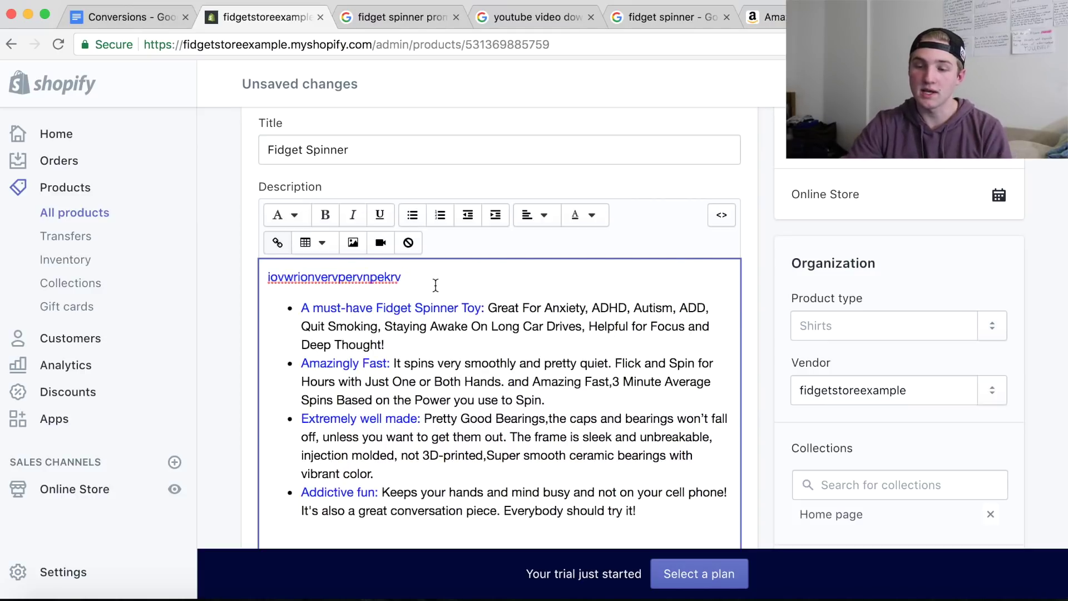
drag(410, 278, 258, 278)
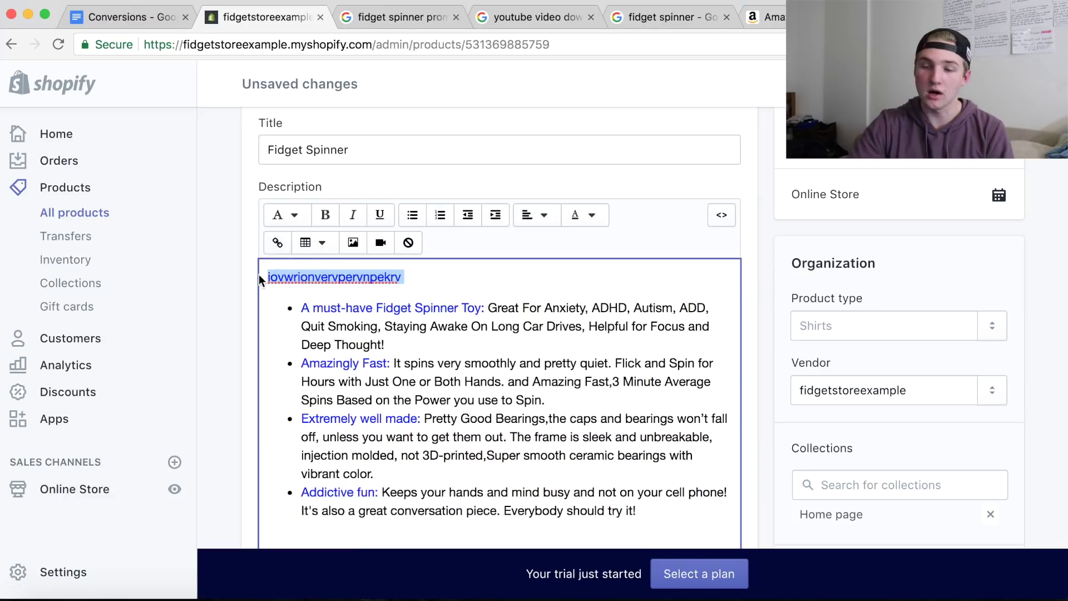
click(325, 214)
click(412, 301)
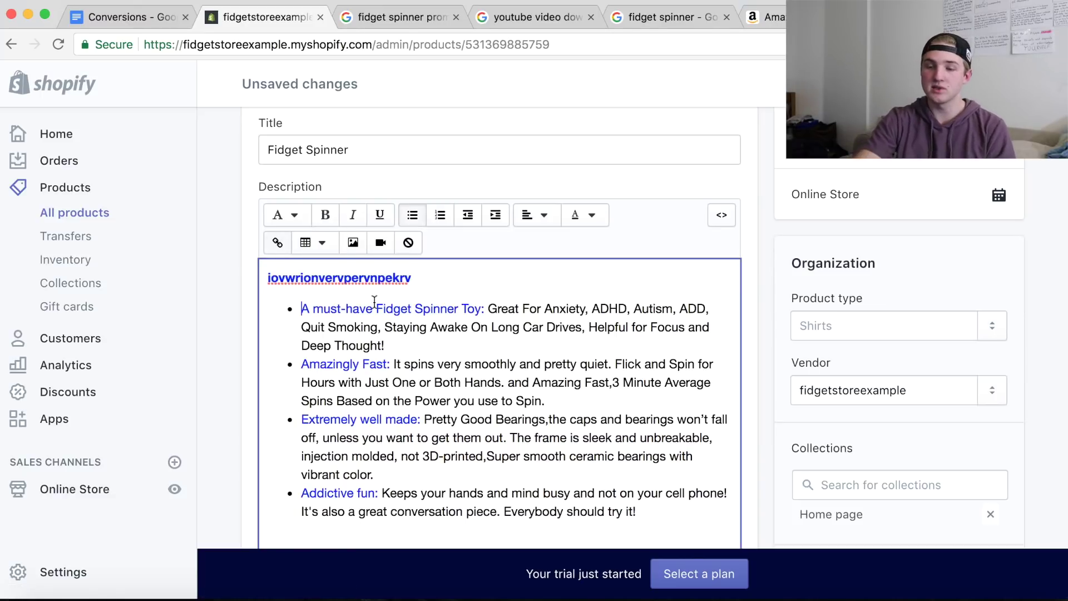
Review the description's headline and bulleted features, including the blue lead phrases, and check the fidget spinner listing on Amazon.
scroll(568, 448, down, 1)
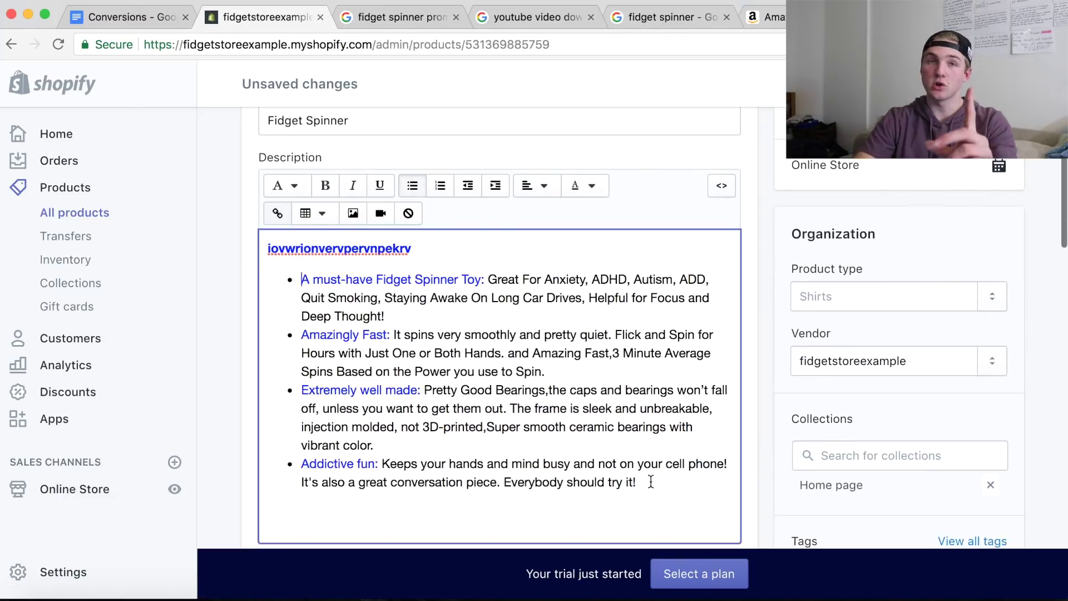
drag(651, 482, 296, 280)
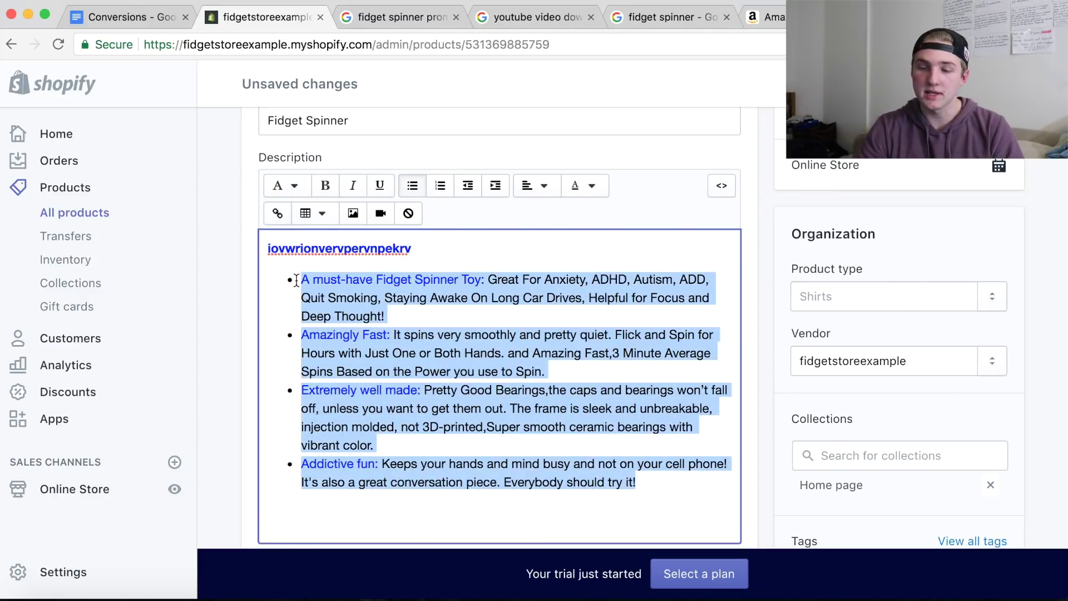
click(379, 299)
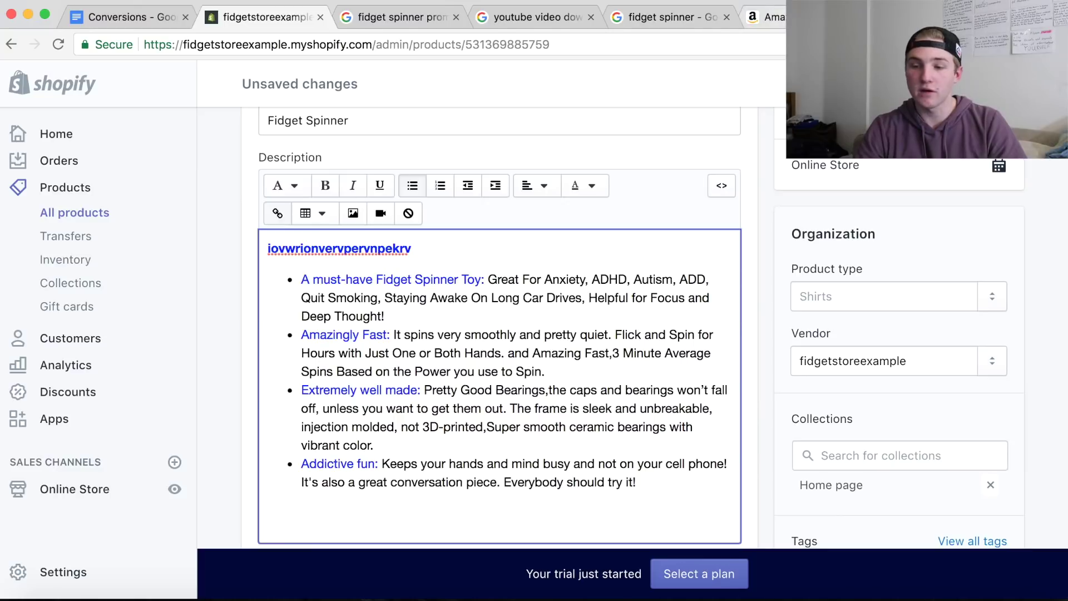
click(768, 17)
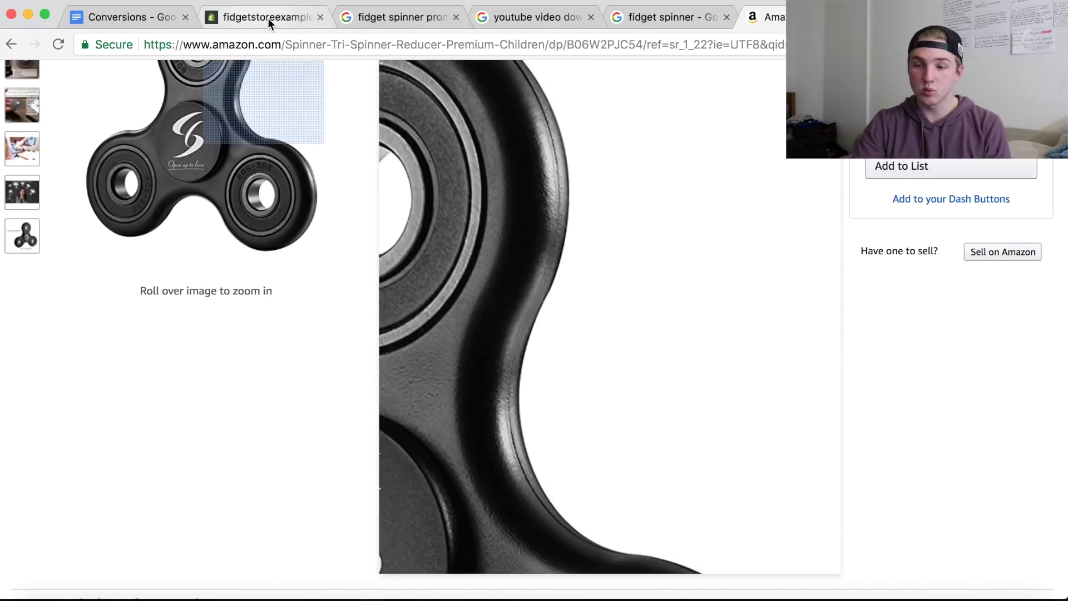
click(268, 18)
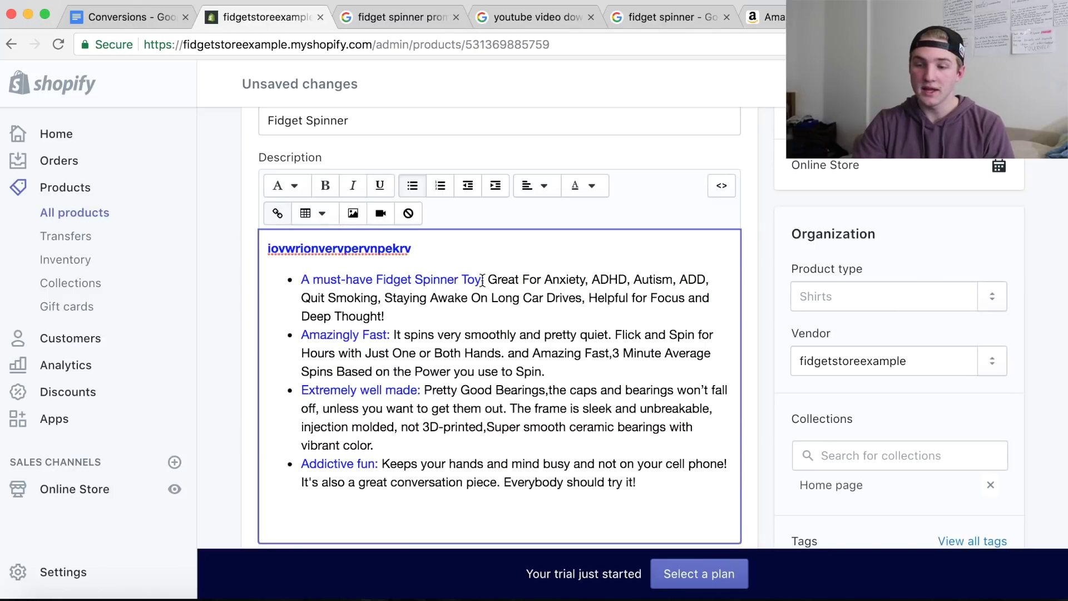
drag(485, 279, 300, 279)
click(372, 303)
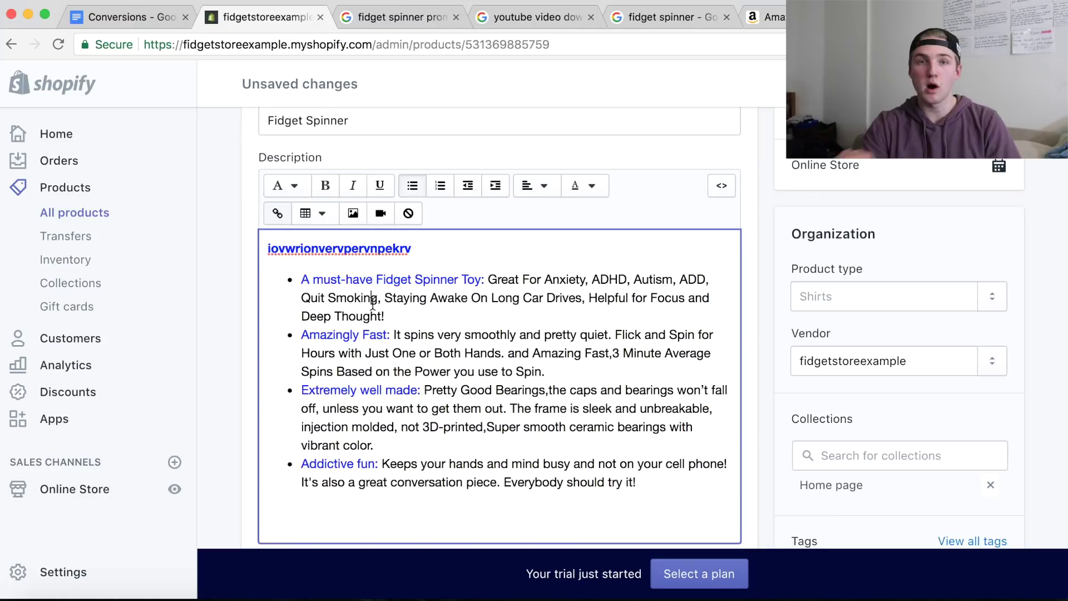
click(423, 280)
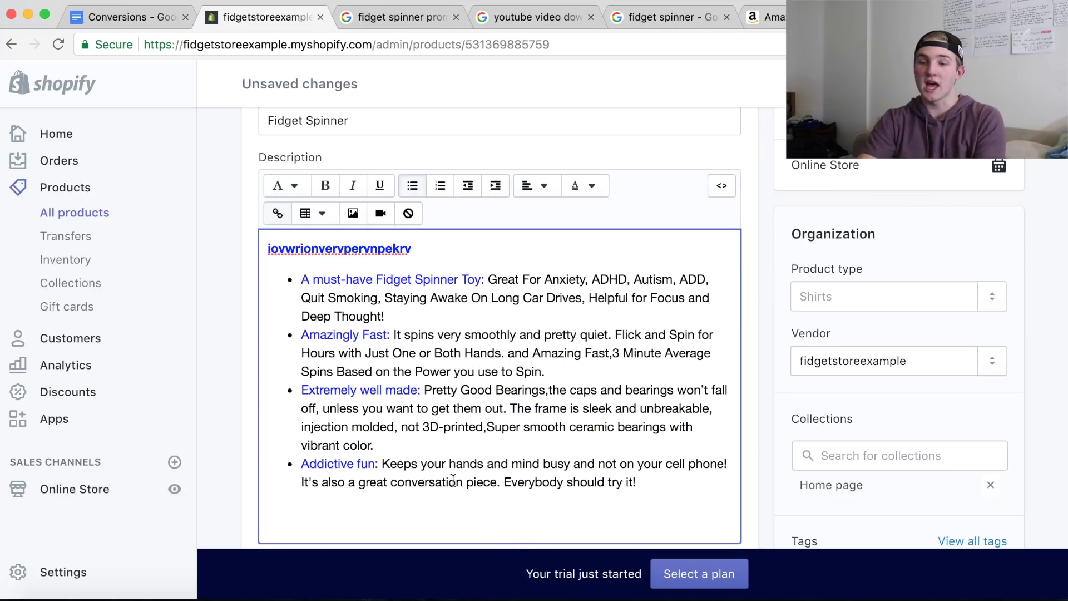
click(421, 249)
drag(421, 249, 273, 249)
click(272, 248)
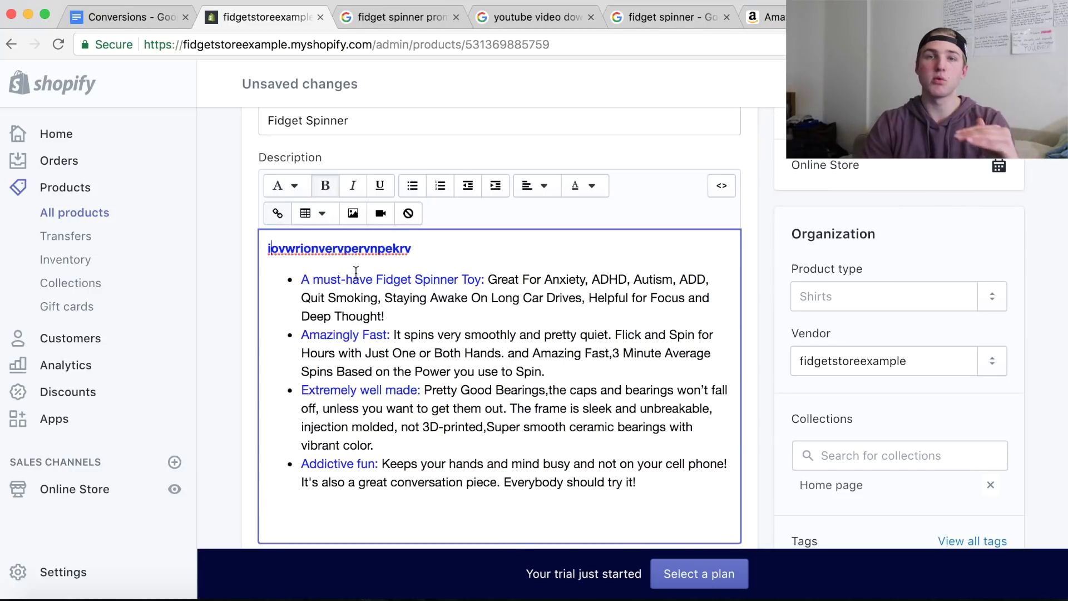
Add the placeholder line "{ VIDEO }" below the bullet list, with spacing around it.
click(652, 482)
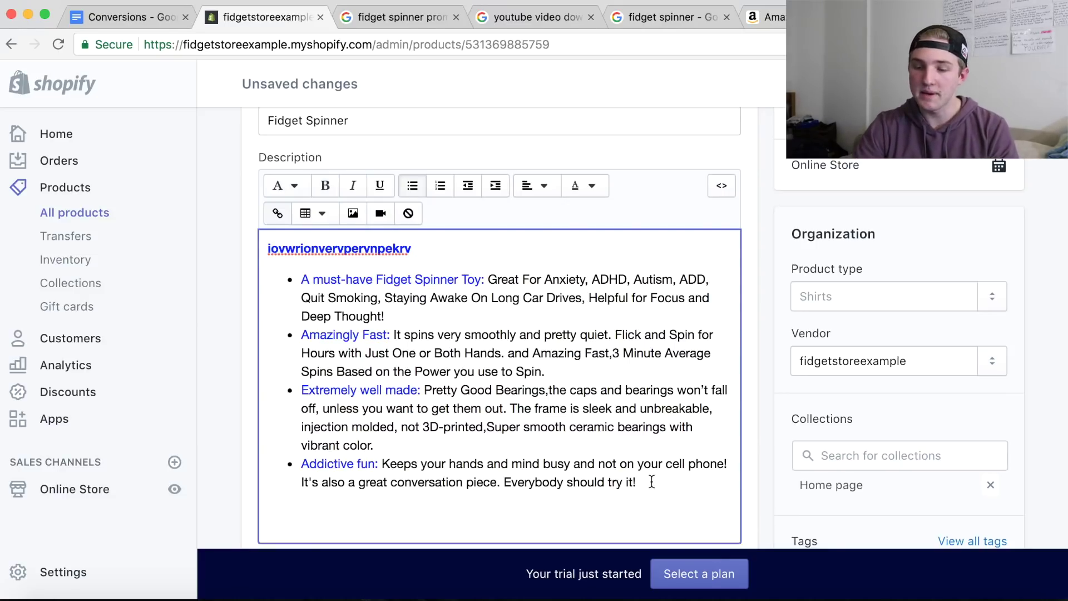
key(Return)
key(Return)
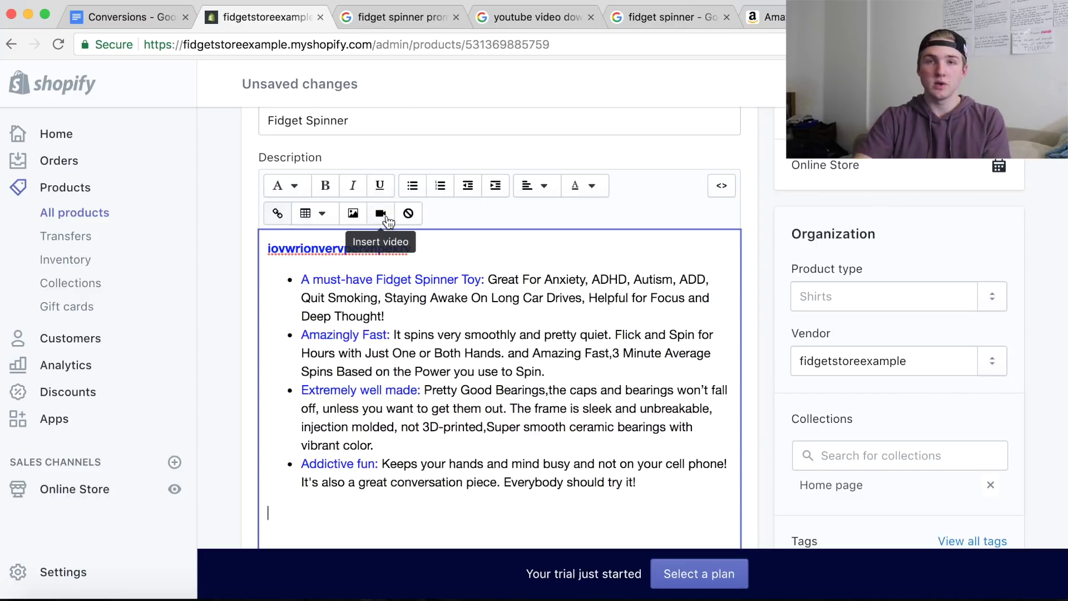
text({ VIDEO)
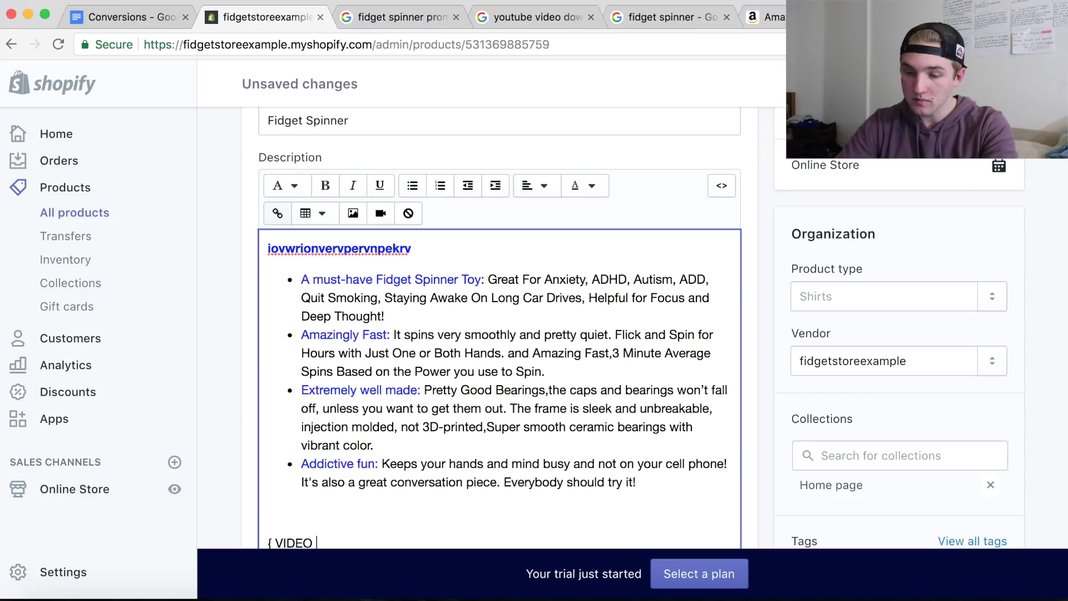
text( })
scroll(499, 334, down, 3)
key(Return)
text(CTA)
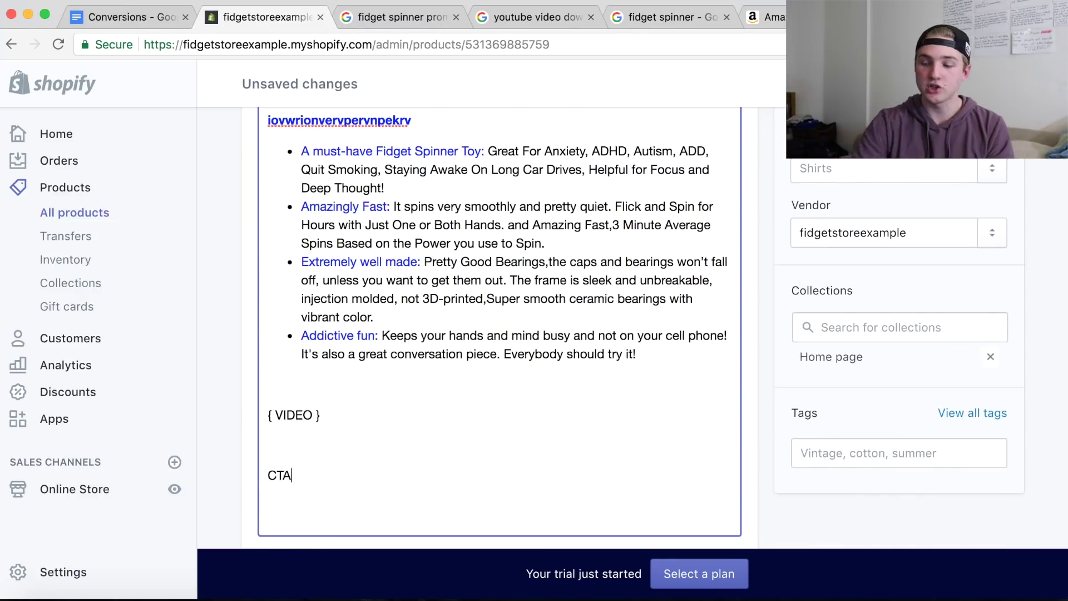
key(BackSpace)
key(BackSpace)
key(BackSpace)
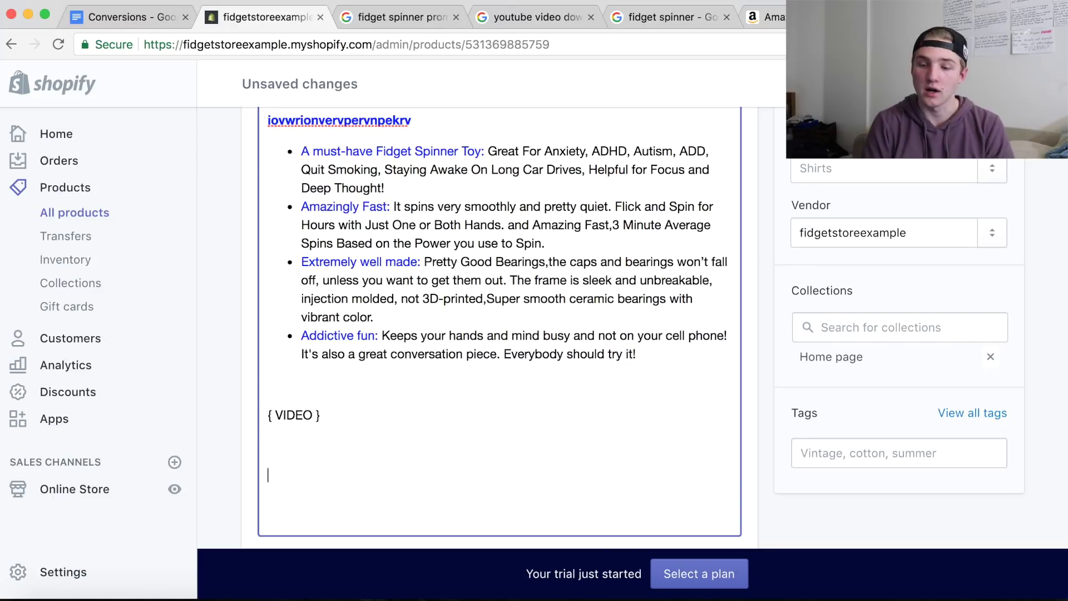
Write the call to action "Order Today And Receive FREE SHIPPING!!" below the video placeholder.
text(Order)
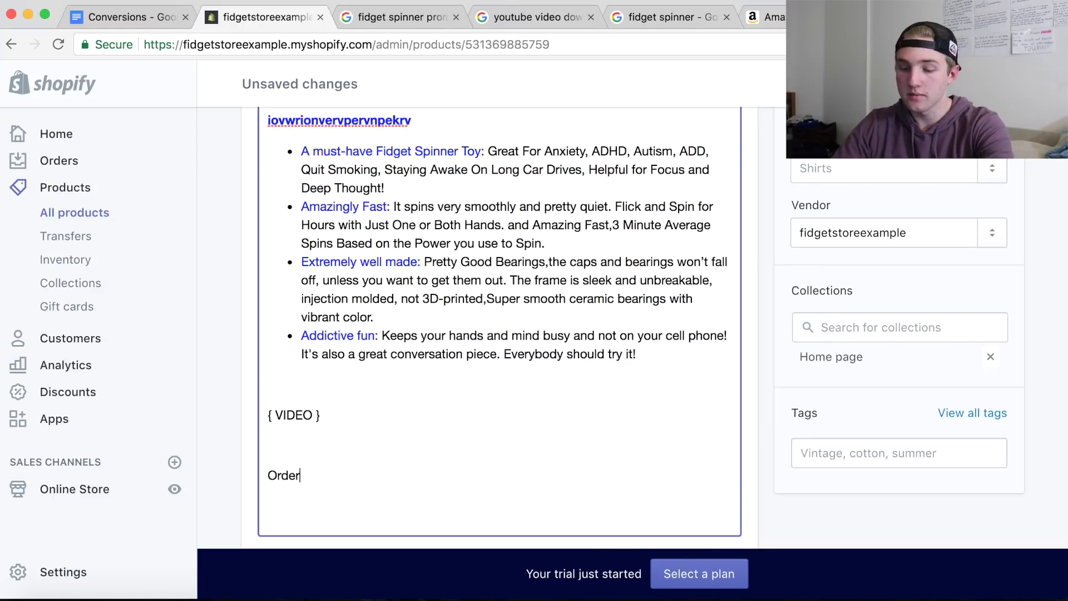
text( Today)
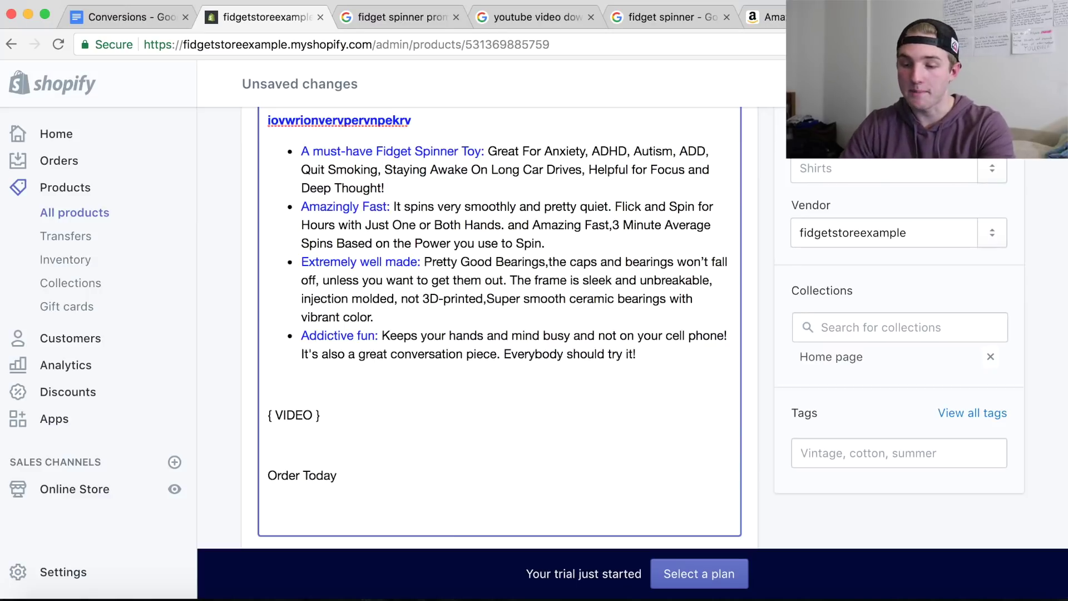
text( And)
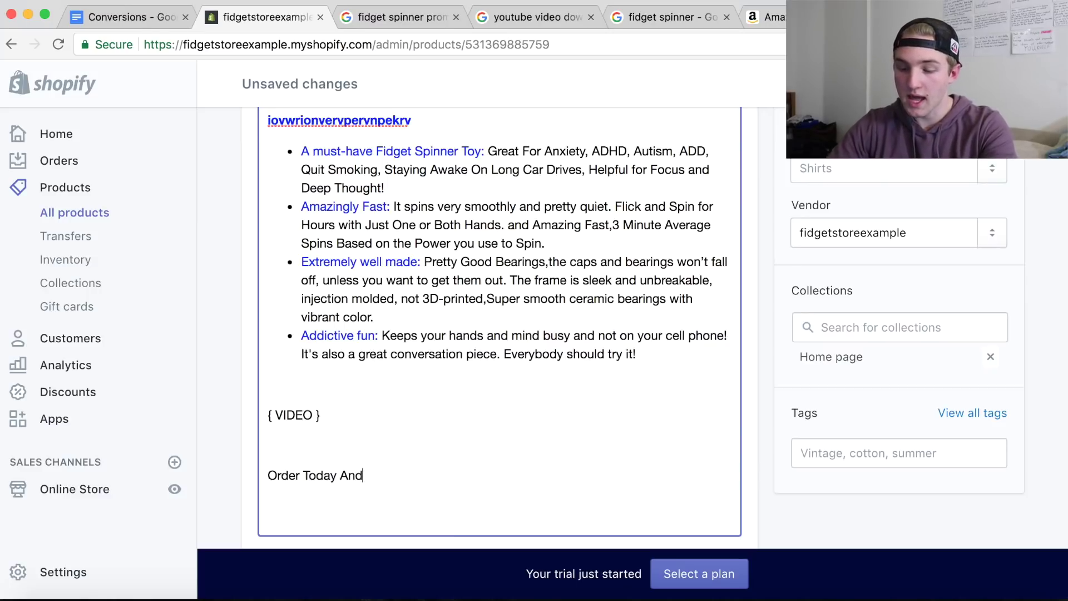
text( Receive FRE)
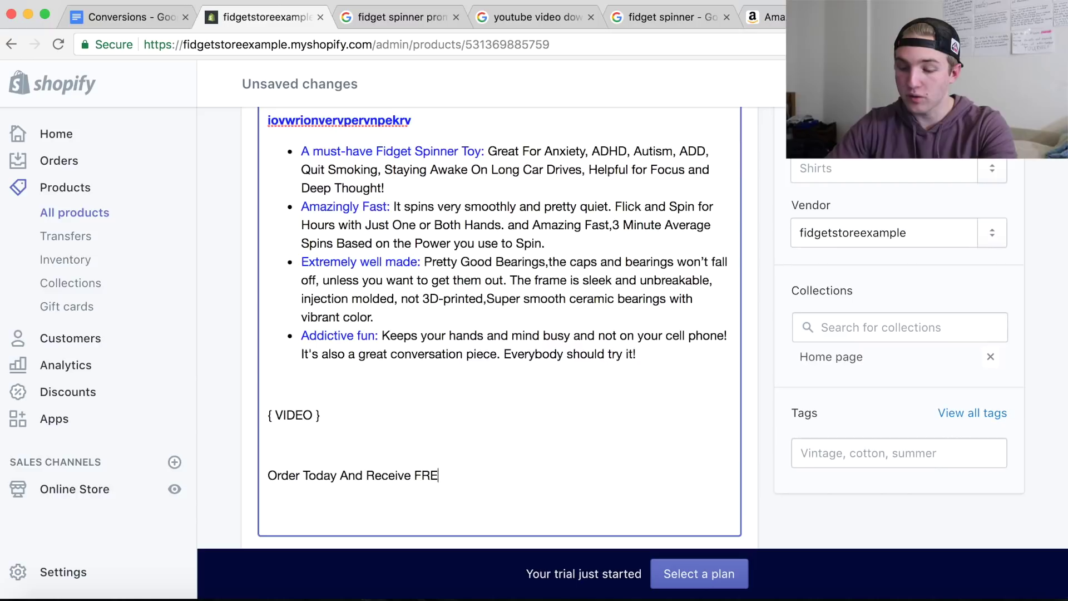
text(E SHIPPING!!)
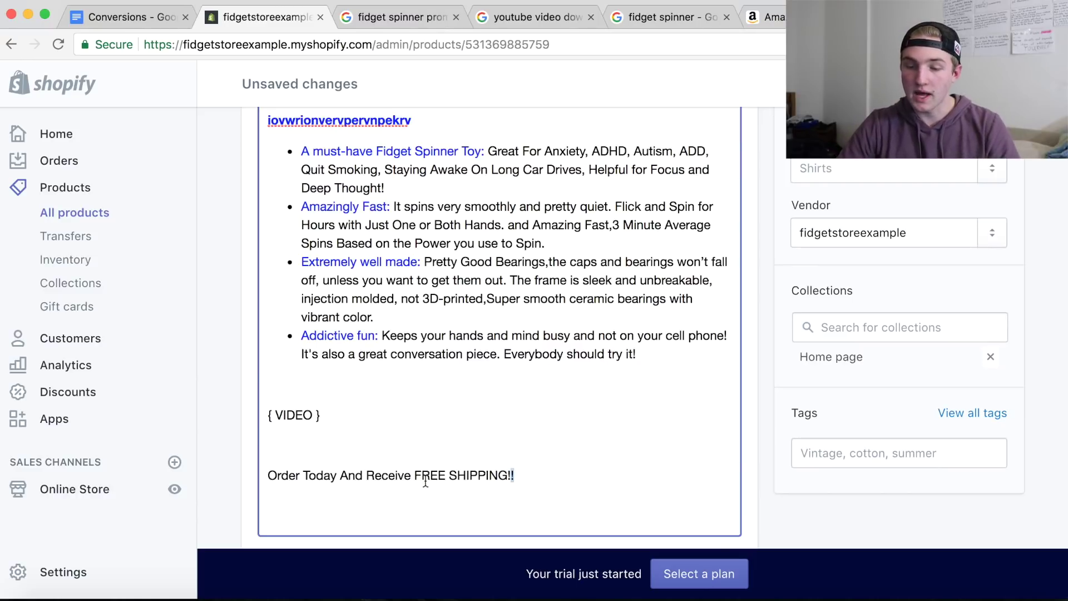
Make the free shipping call-to-action line bold.
drag(425, 482, 269, 475)
scroll(269, 474, up, 5)
click(324, 305)
scroll(541, 445, down, 5)
click(567, 449)
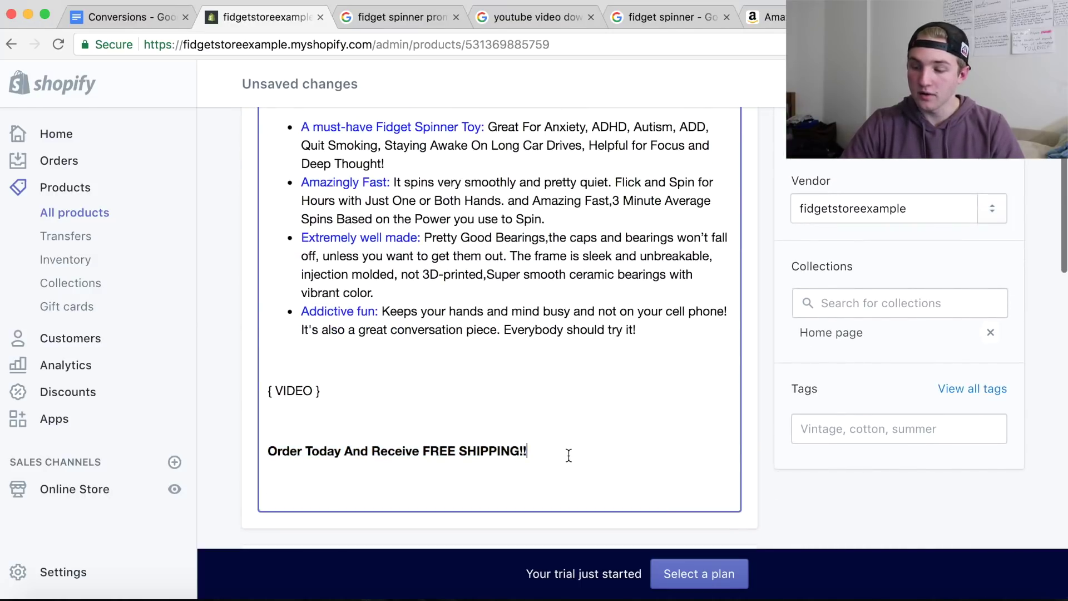
Add the placeholder line "{ SECURE CHECKOUT BADGE }" below the call to action, followed by an empty line.
key(Return)
key(Return)
text({ SE)
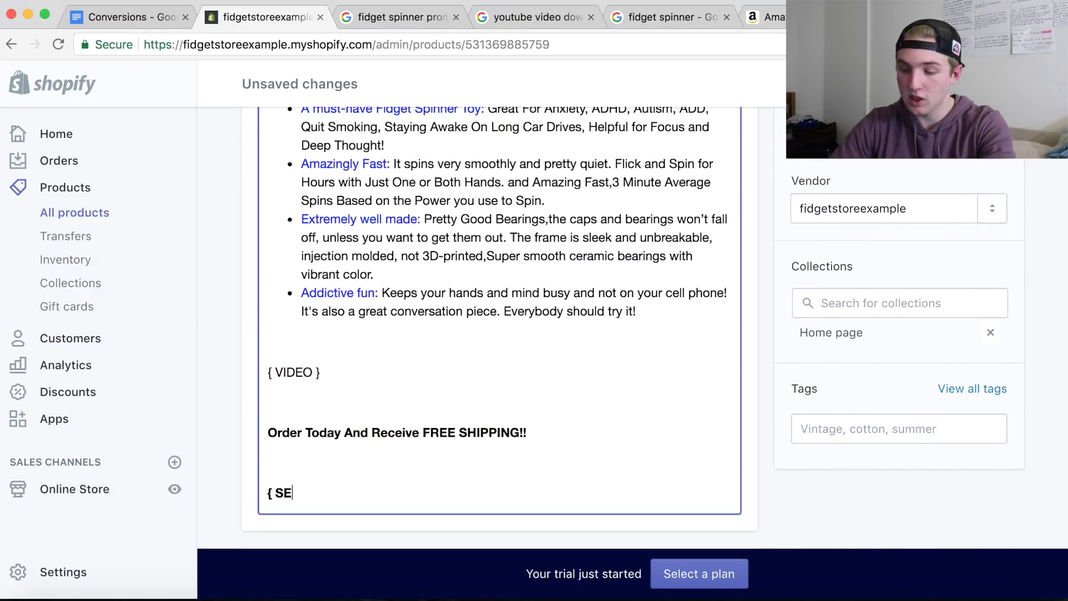
text(CURE CHECKOUT BADGE})
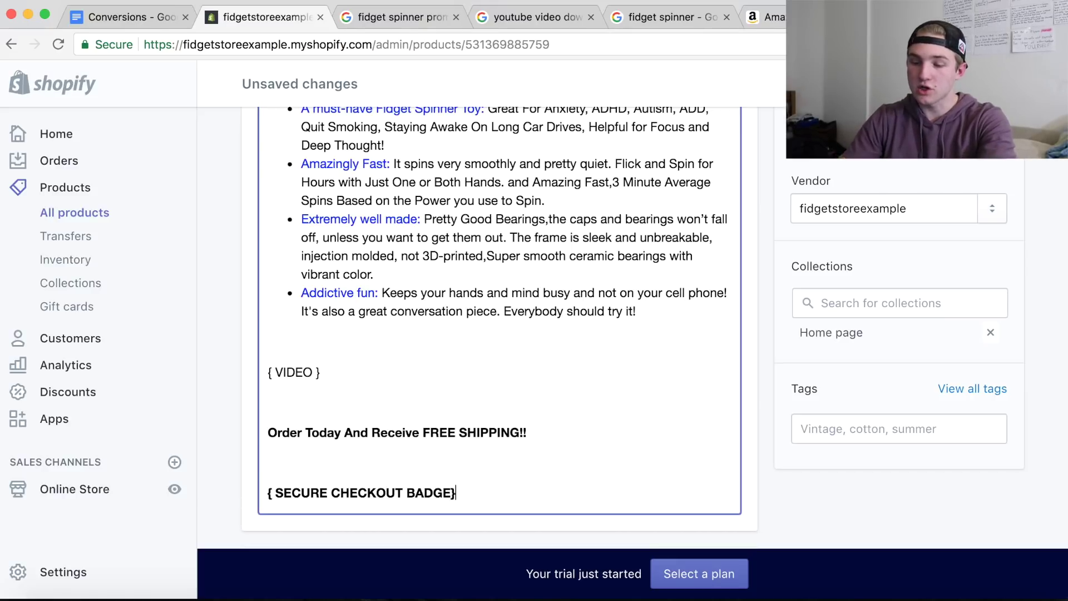
key(Left)
click(489, 492)
key(Return)
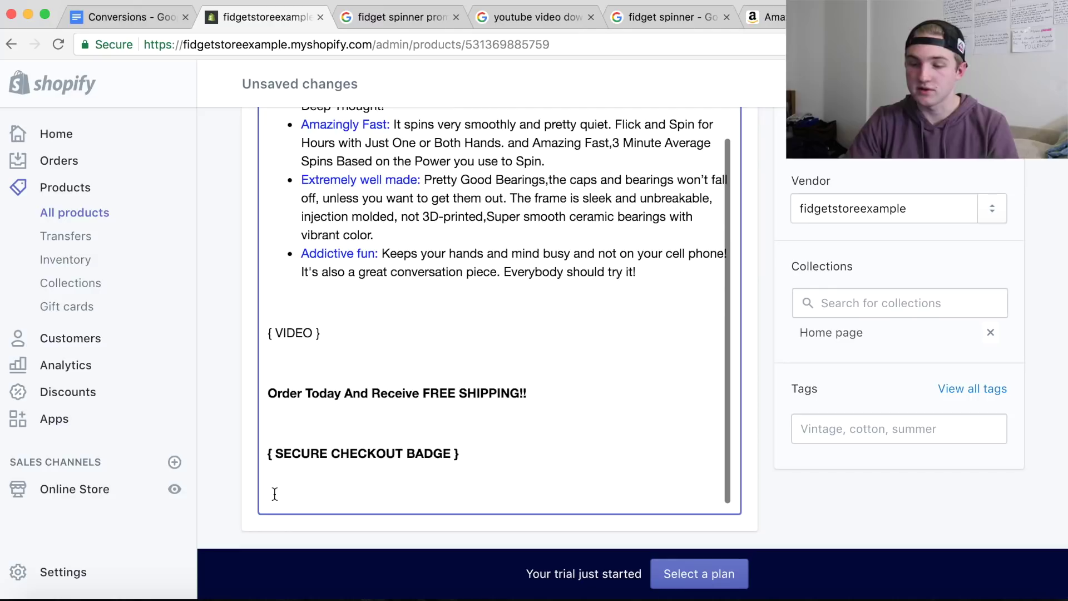
click(484, 460)
drag(484, 460, 266, 454)
scroll(414, 383, up, 5)
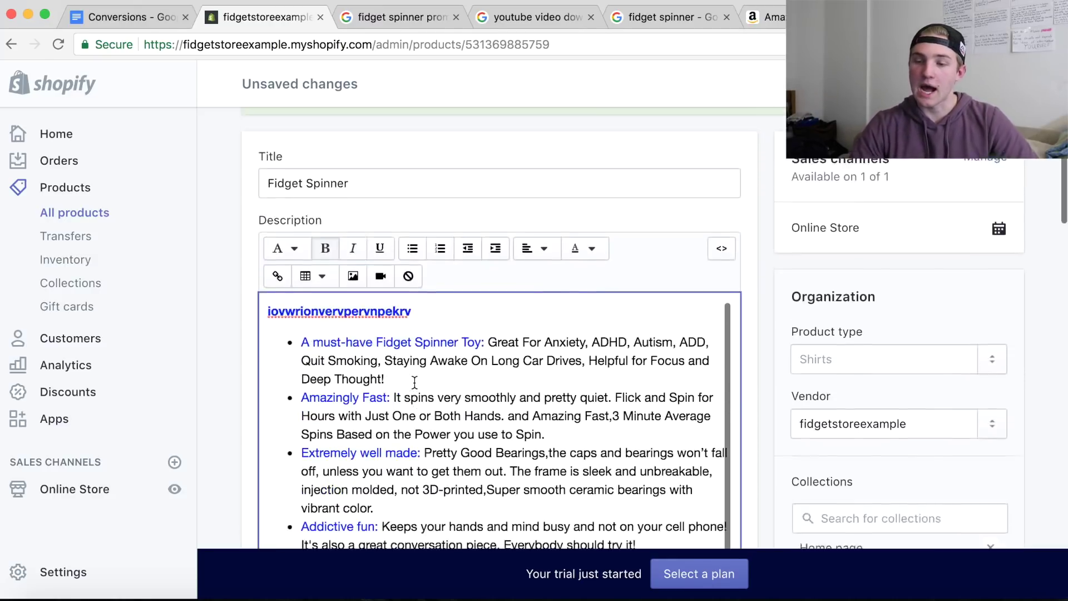
scroll(415, 383, up, 1)
click(473, 410)
click(527, 431)
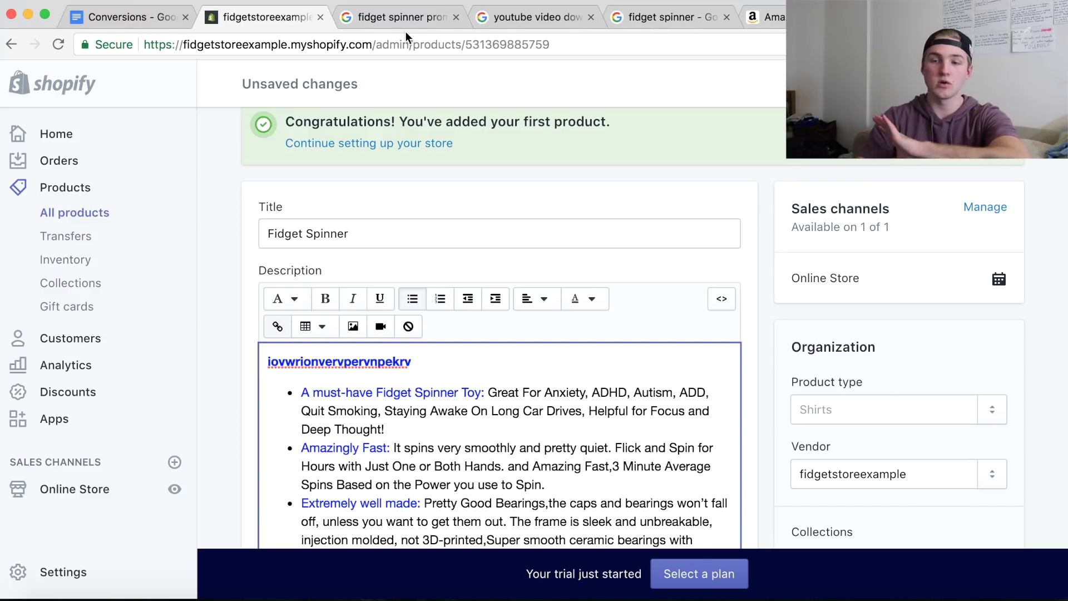
Switch to the Conversions document in Google Docs and review the Video notes and the Hurrify item under Bonus Points.
click(138, 16)
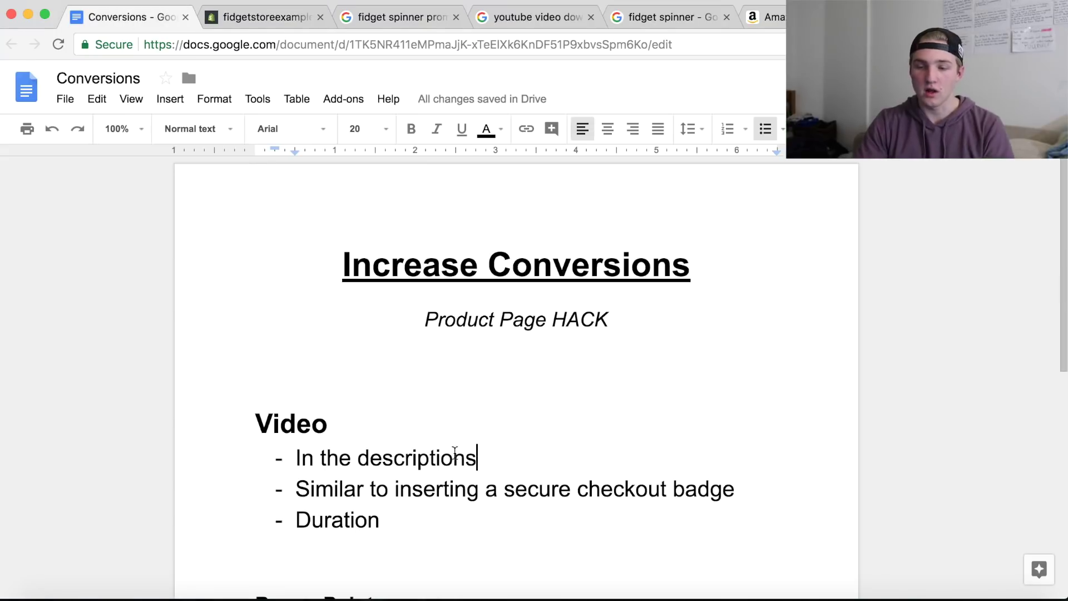
click(381, 494)
drag(381, 493, 282, 494)
click(389, 503)
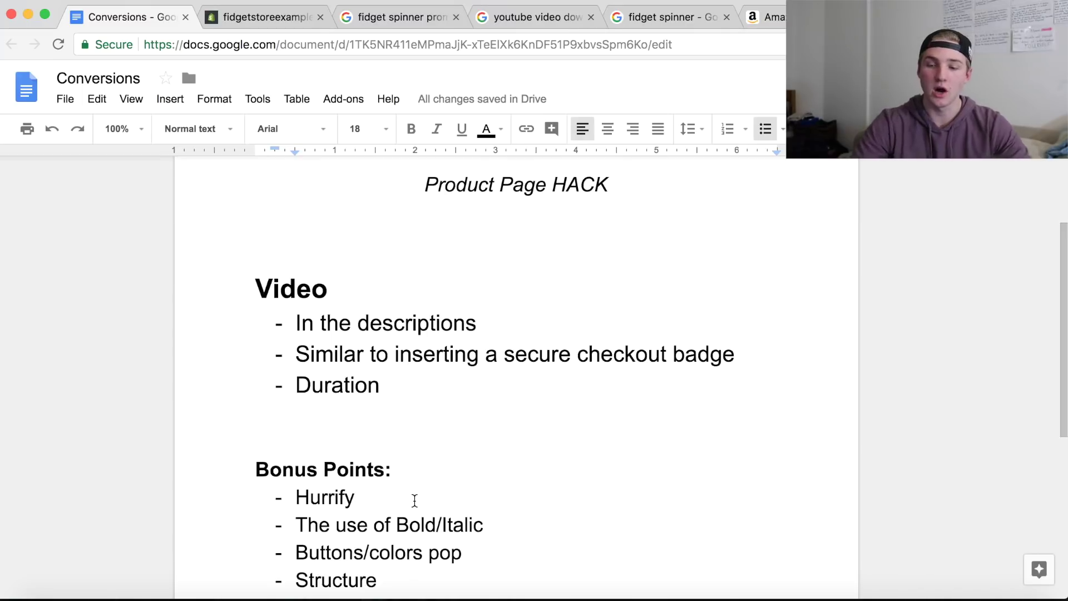
drag(414, 501, 296, 498)
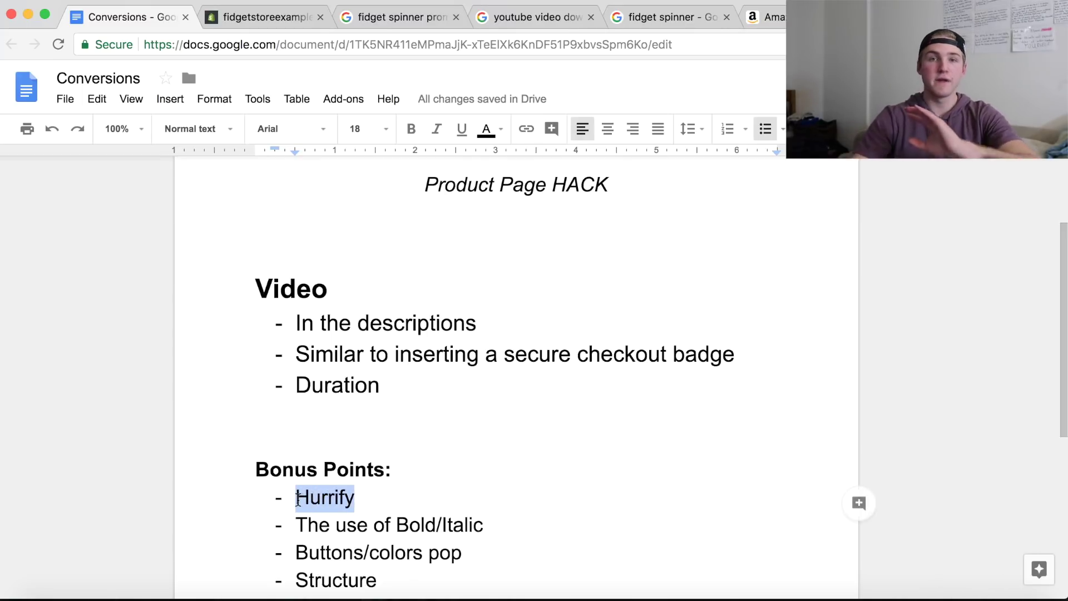
click(356, 497)
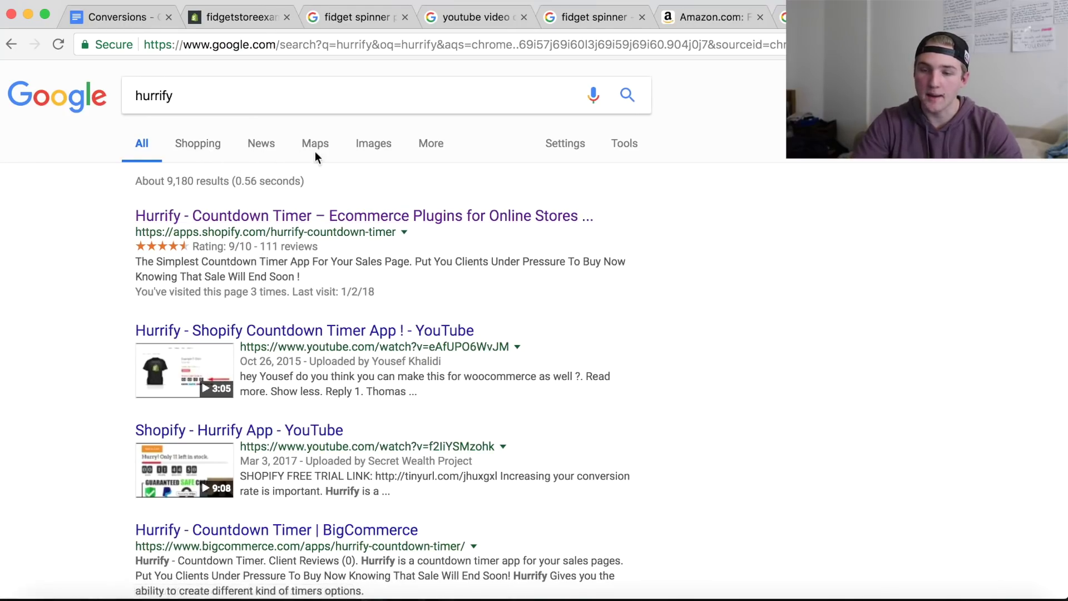
Browse Google image results for "hurrify" and preview the low-stock countdown and the Example T-Shirt sale timer.
click(365, 149)
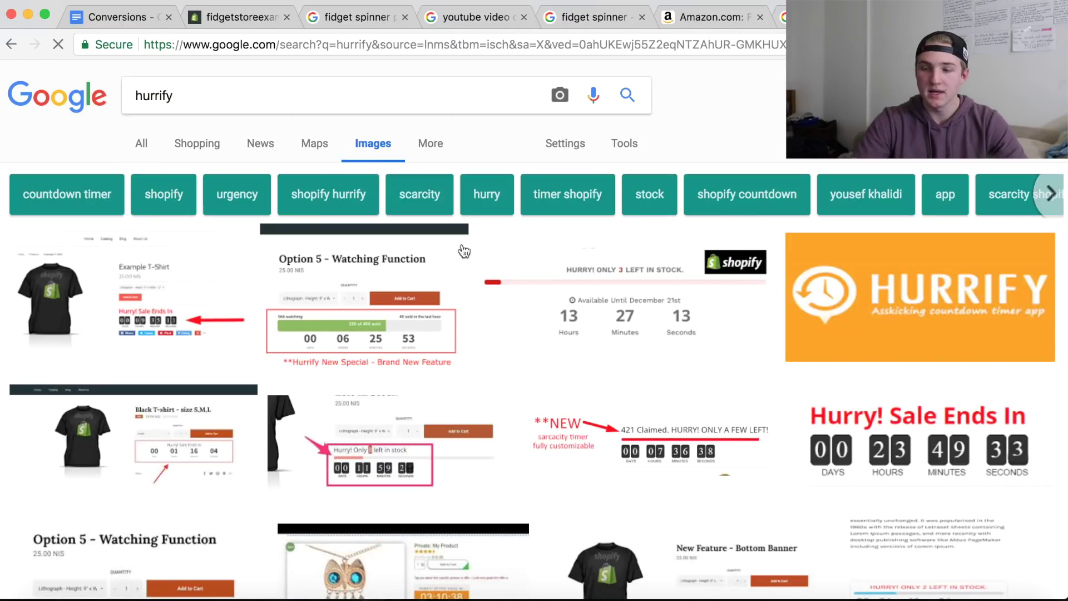
click(591, 338)
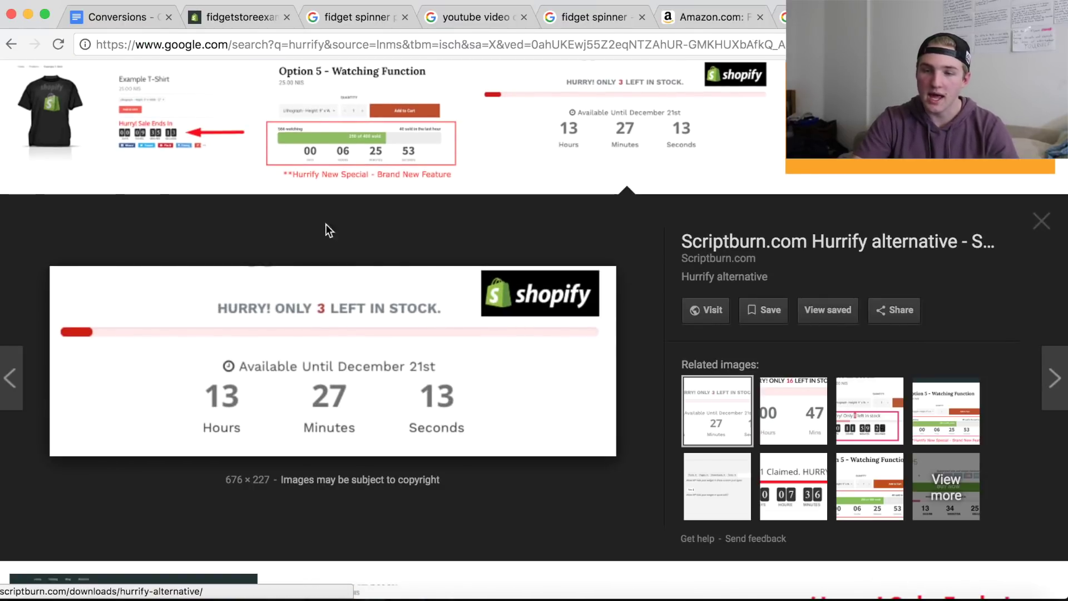
click(147, 133)
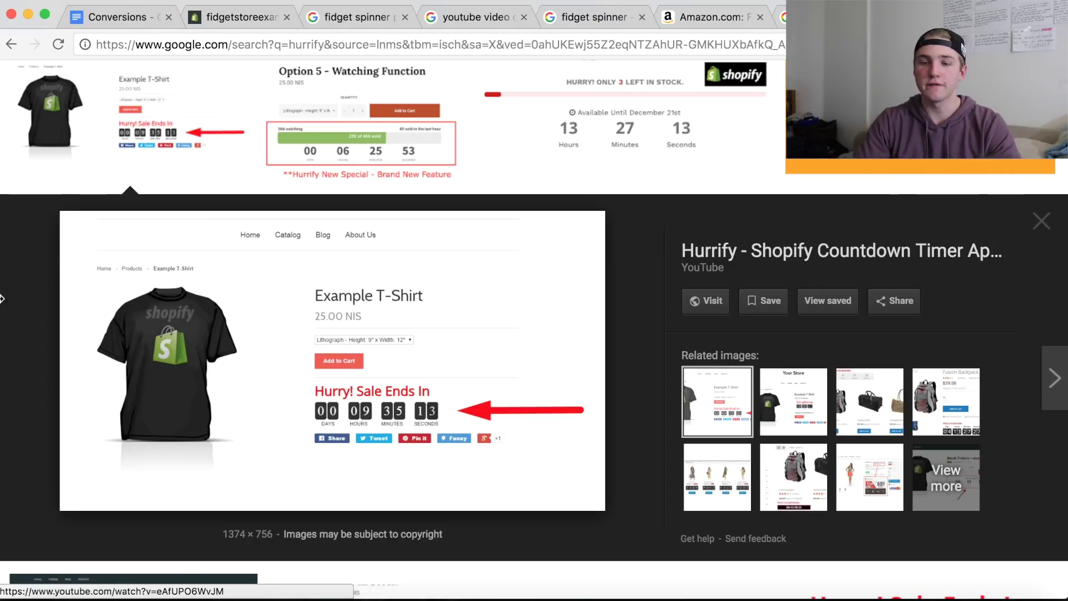
Return to the Conversions document and highlight the bonus point "The use of Bold/Italic".
click(129, 22)
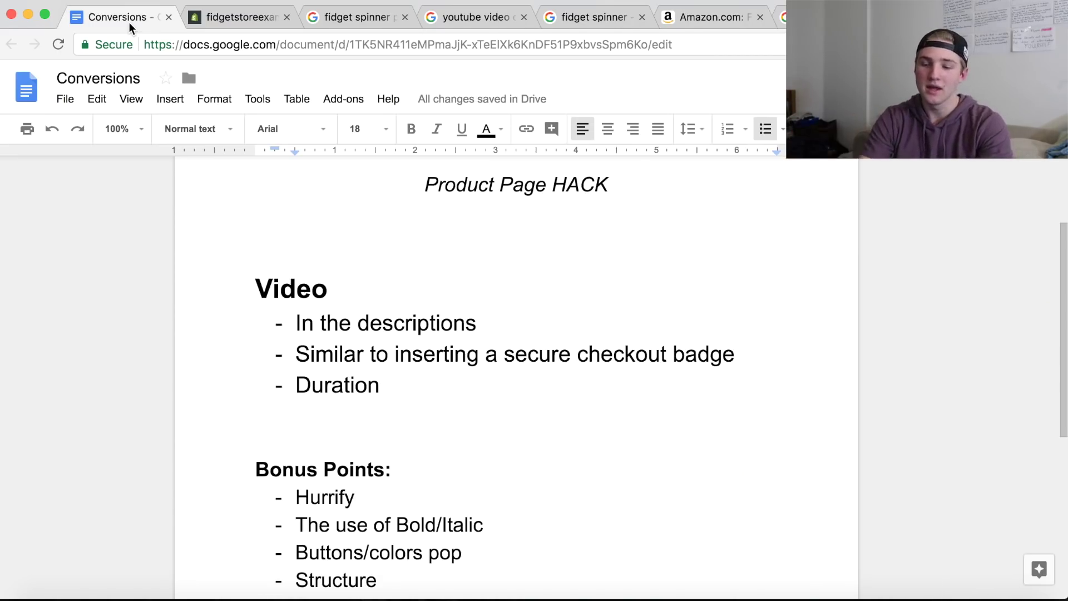
click(513, 529)
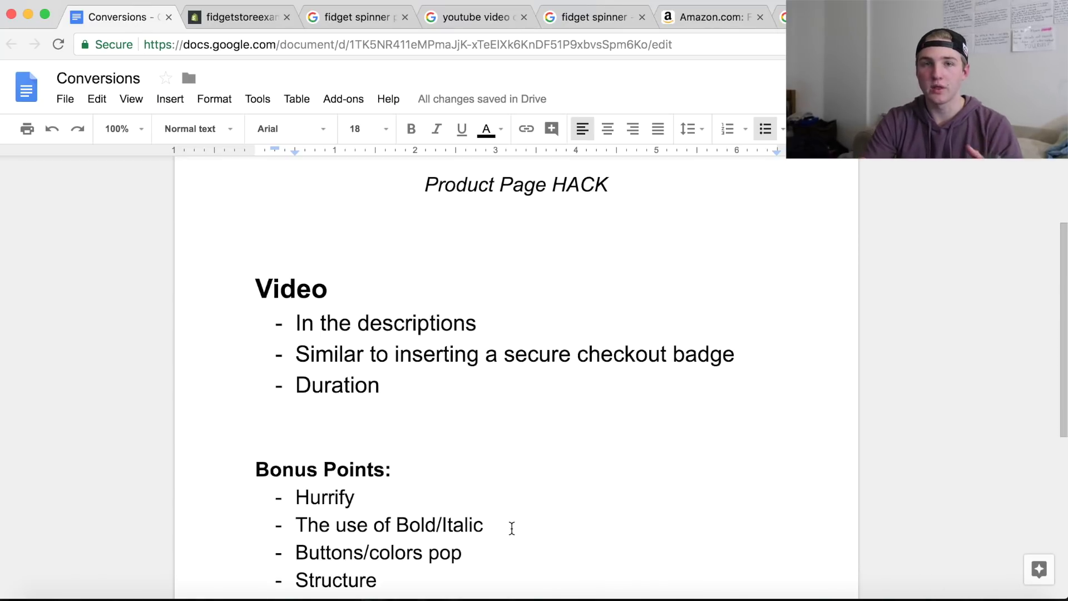
drag(513, 530, 268, 528)
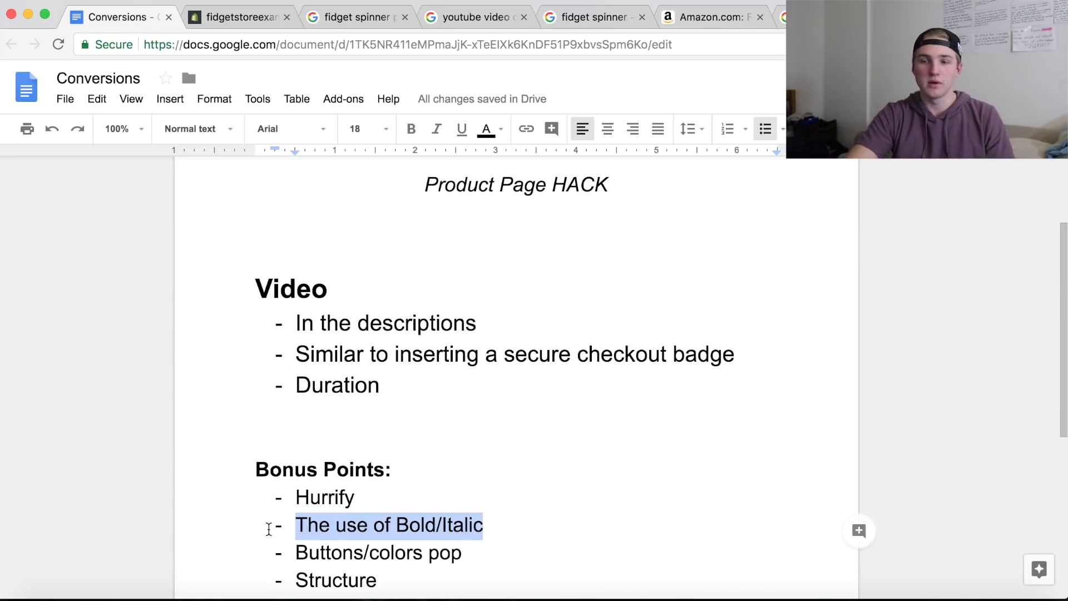
Switch to the Shopify product page and examine the description's blue bullet lead-ins, their supporting text and the layout down to the product image.
click(253, 15)
scroll(435, 447, down, 5)
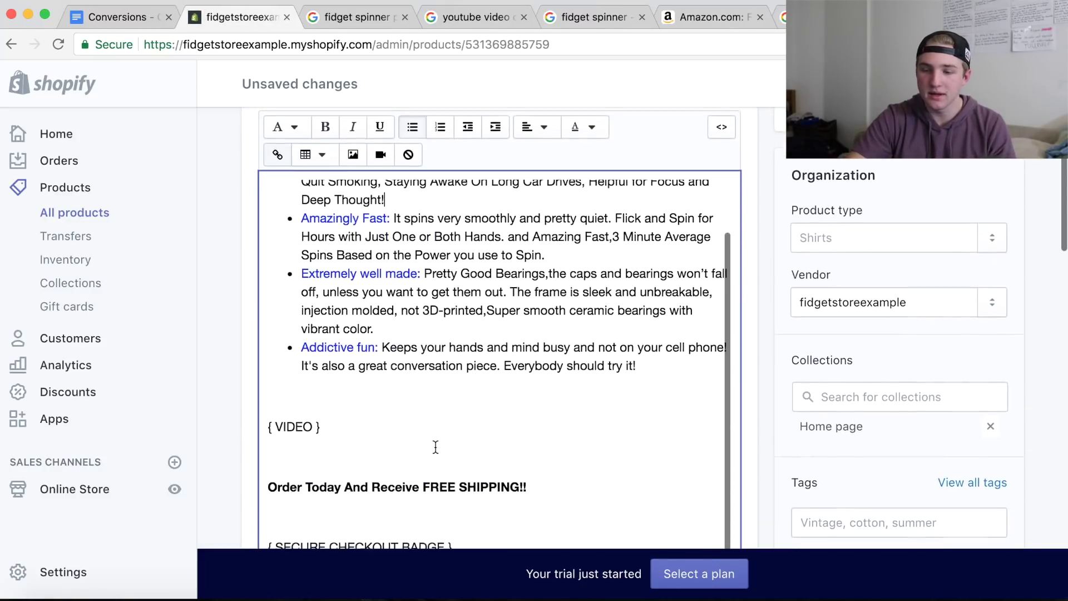
scroll(379, 328, up, 2)
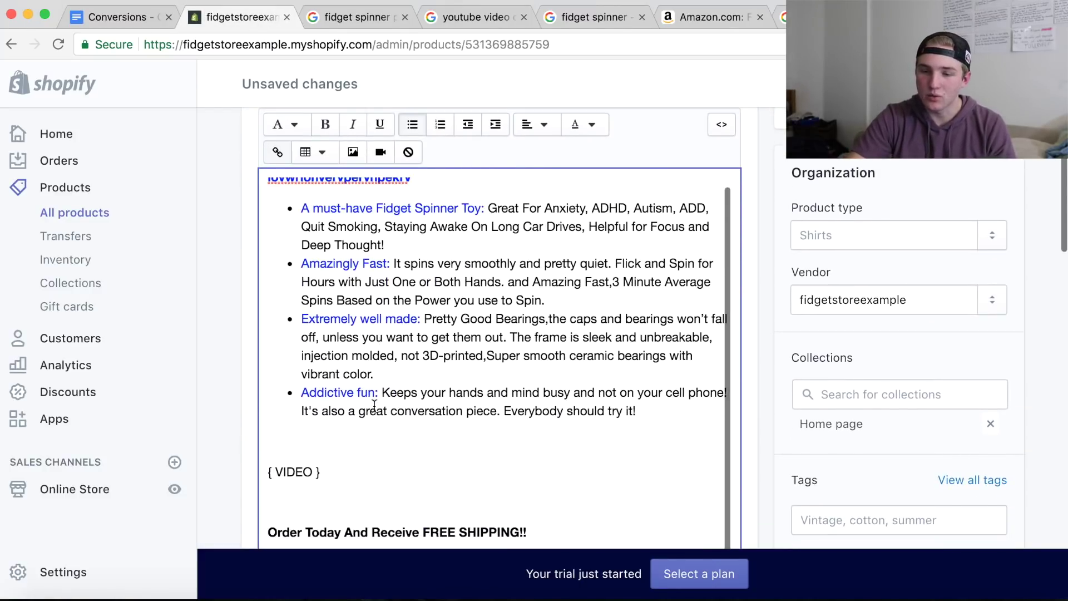
drag(378, 393, 324, 393)
click(357, 395)
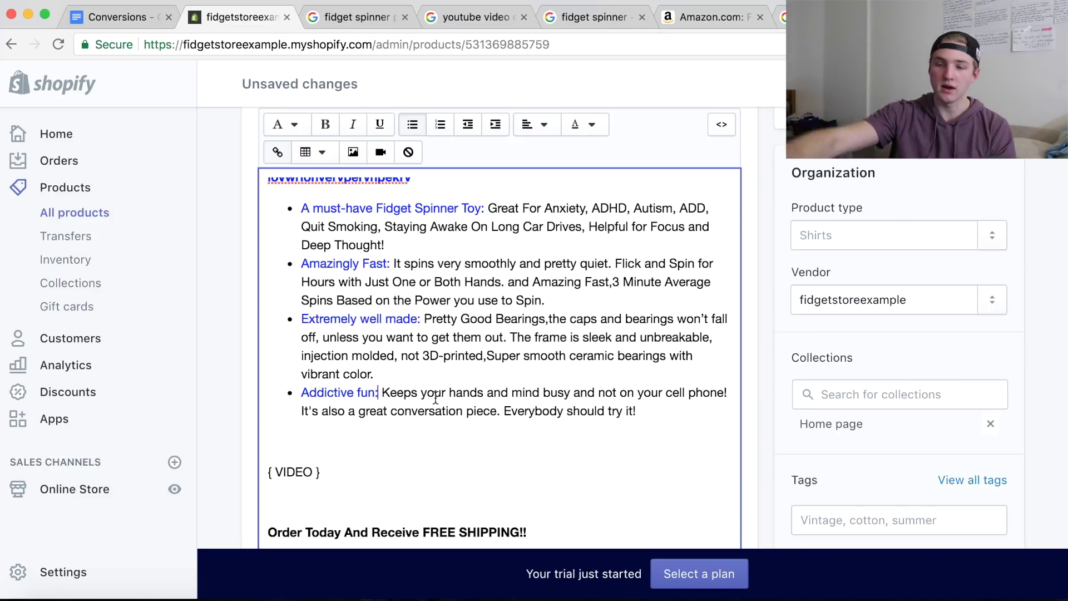
drag(486, 209, 300, 208)
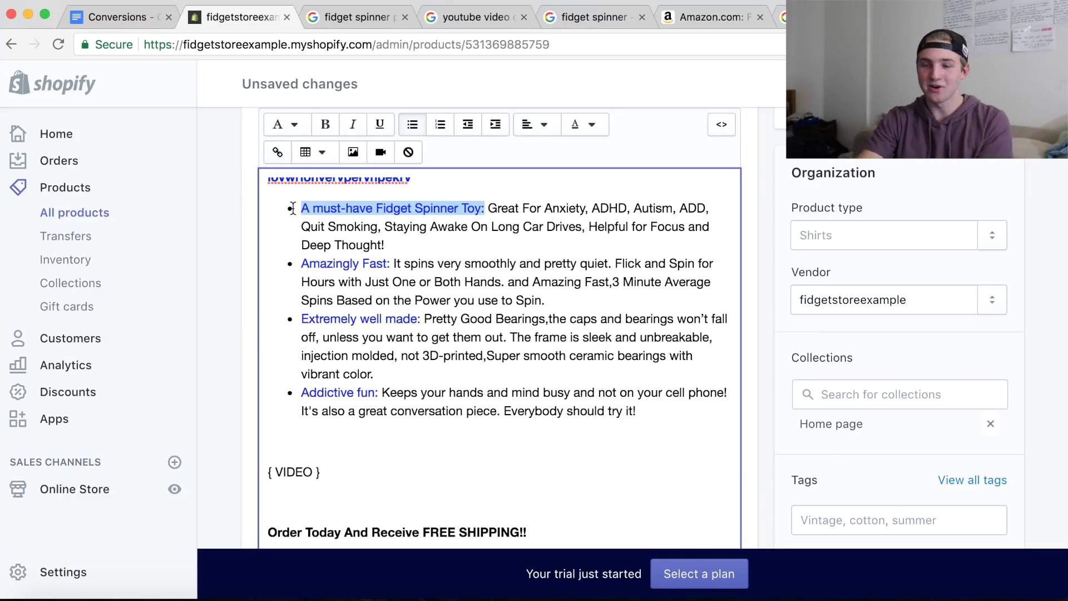
click(440, 200)
drag(489, 208, 576, 251)
click(575, 265)
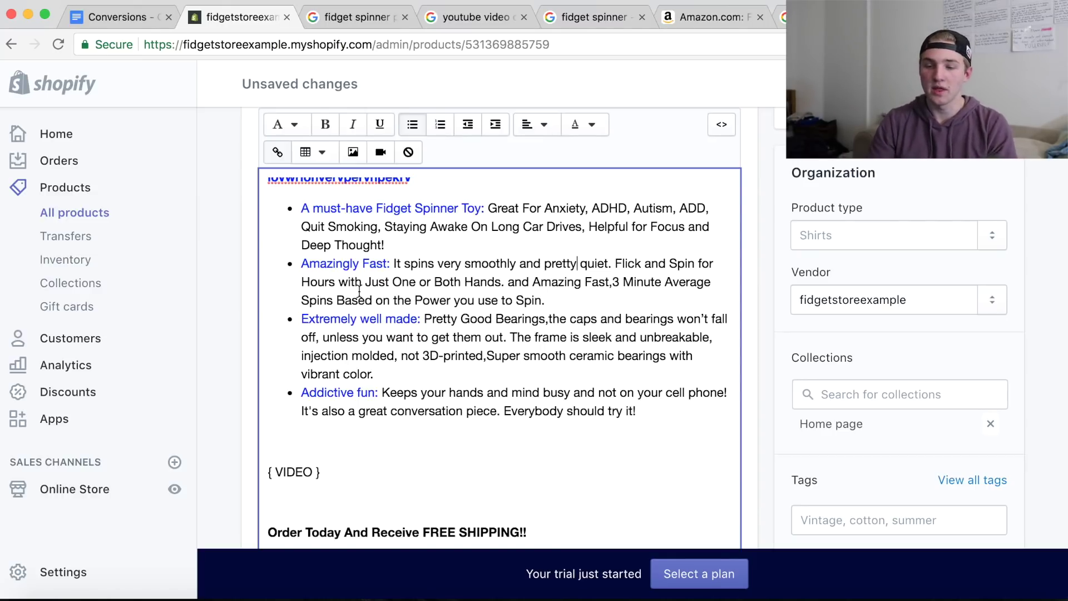
click(648, 413)
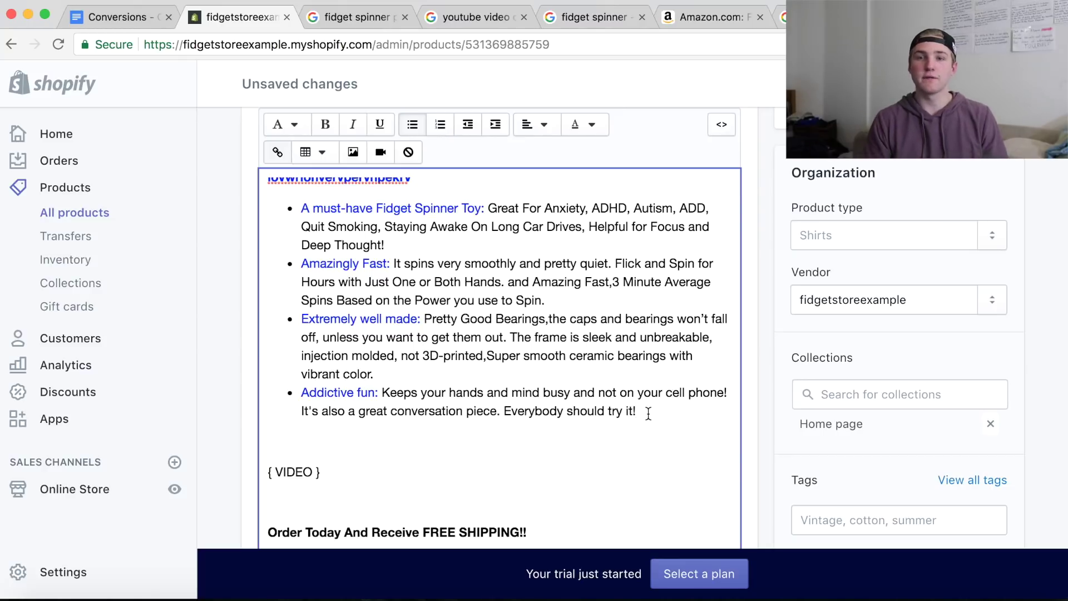
scroll(513, 389, down, 7)
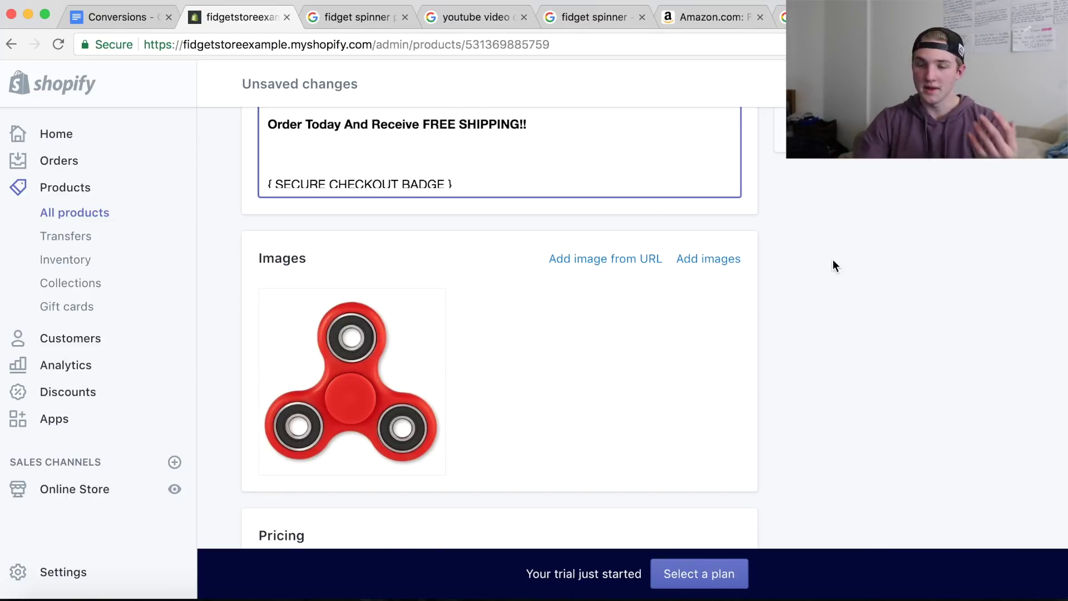
scroll(832, 260, up, 3)
scroll(786, 352, up, 5)
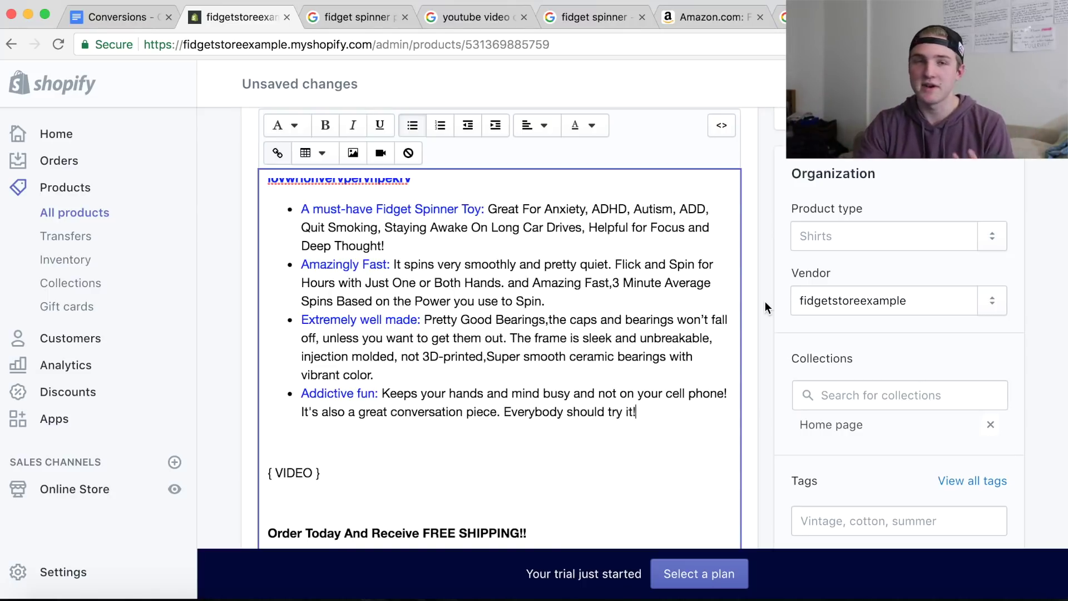
scroll(624, 315, up, 4)
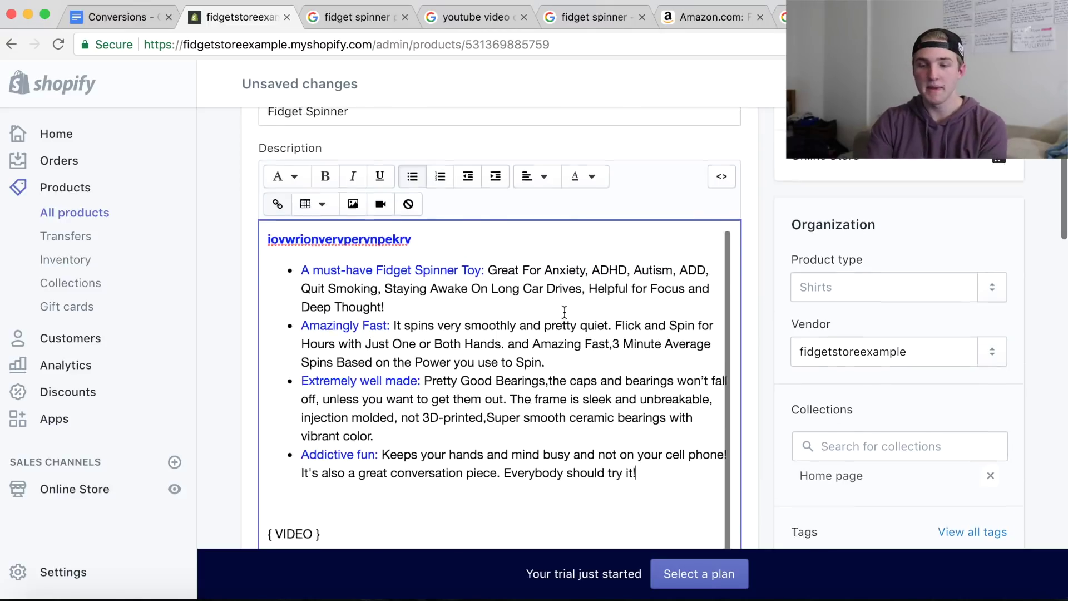
Go back to the Conversions document and review the bonus points "Buttons/colors pop" and "Structure".
click(122, 19)
scroll(498, 512, down, 1)
click(489, 525)
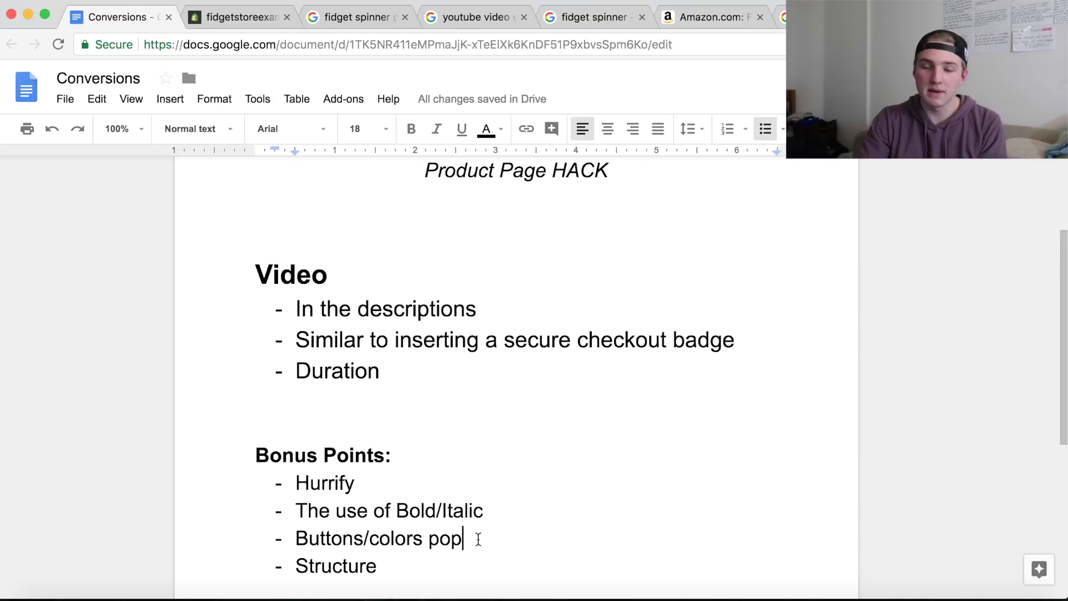
drag(488, 545, 302, 538)
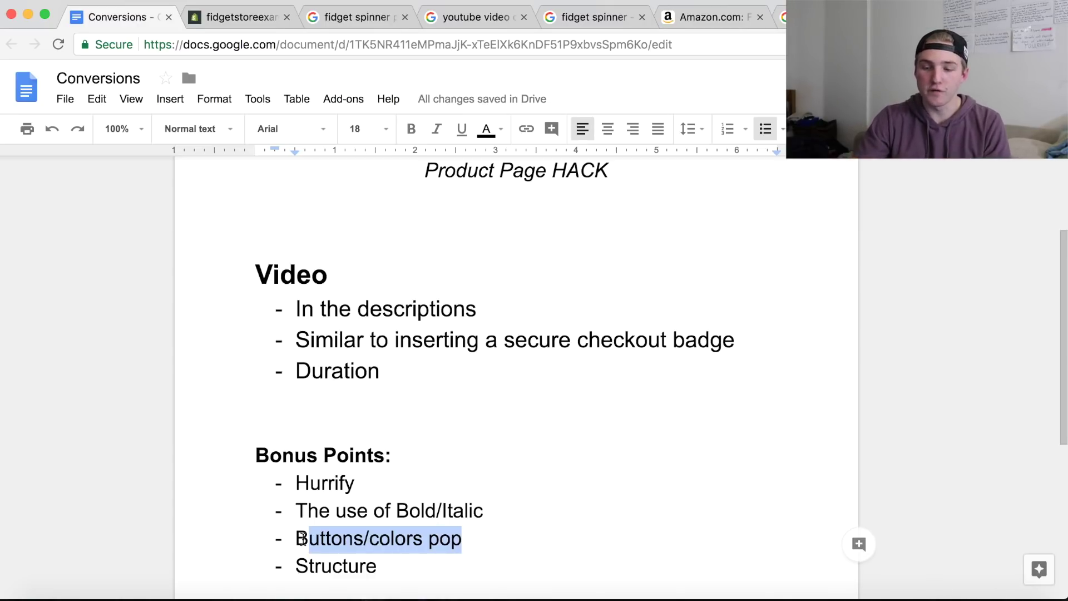
click(401, 582)
click(388, 505)
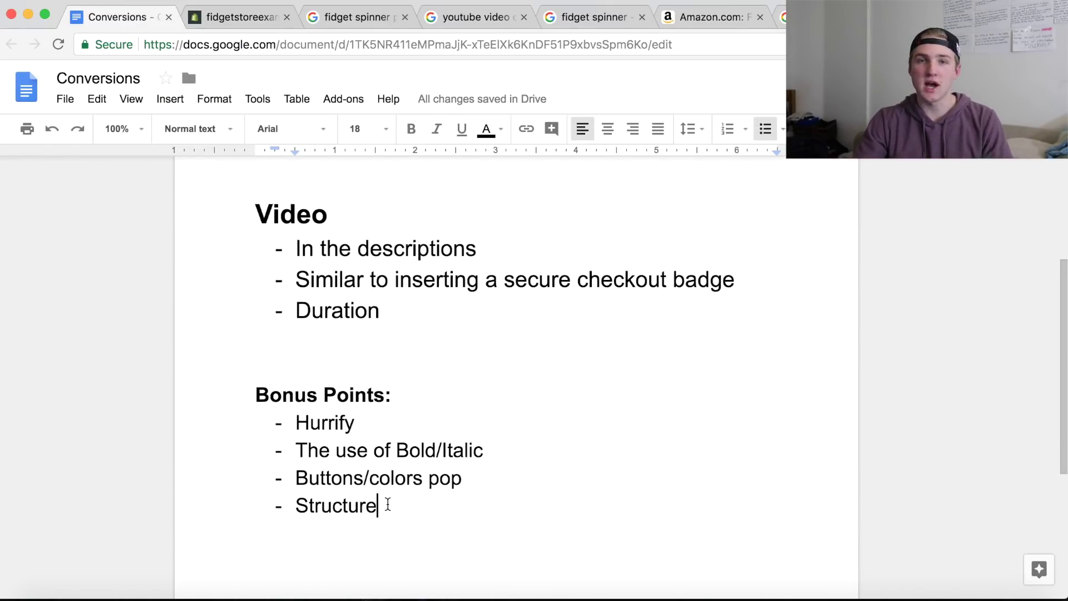
Return to the Shopify product page and examine the description's structure from the bullets to the secure checkout badge placeholder.
click(243, 23)
scroll(476, 424, down, 3)
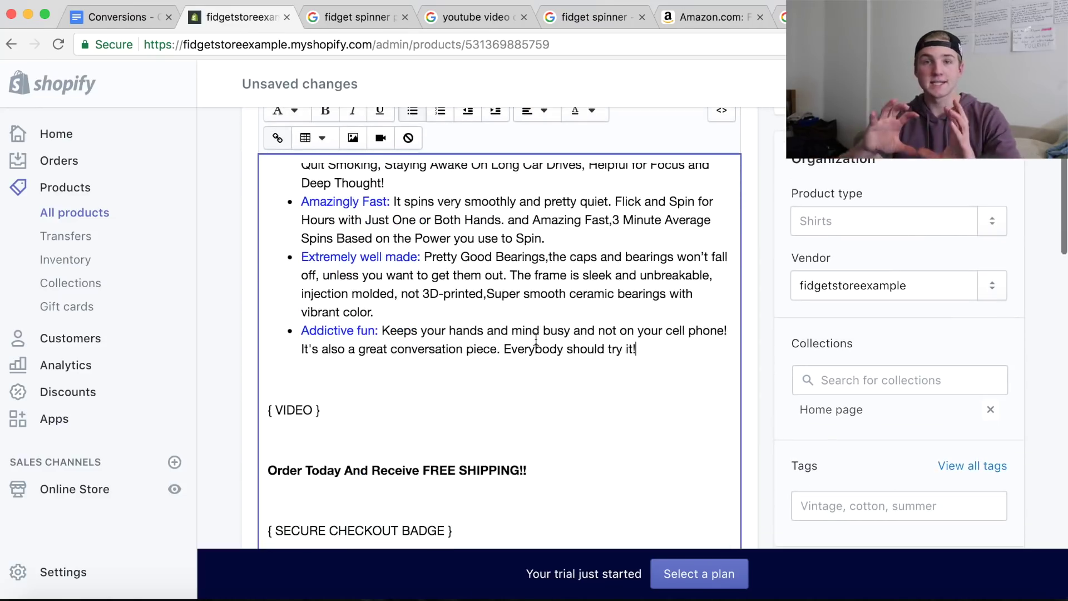